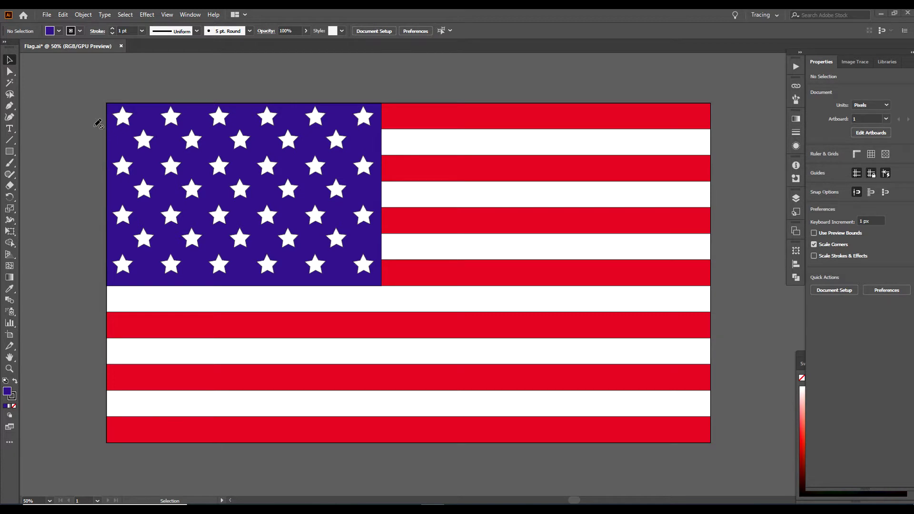
Create a new blank 1920 × 1080 px landscape document, Untitled-4, from the New Document preset.
{"action": "left_click", "coordinate": [46, 15]}
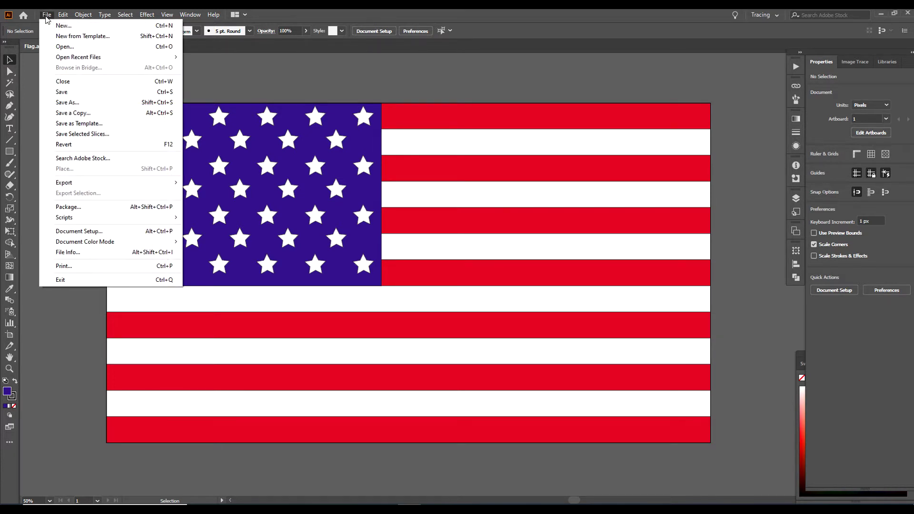
{"action": "left_click", "coordinate": [60, 26]}
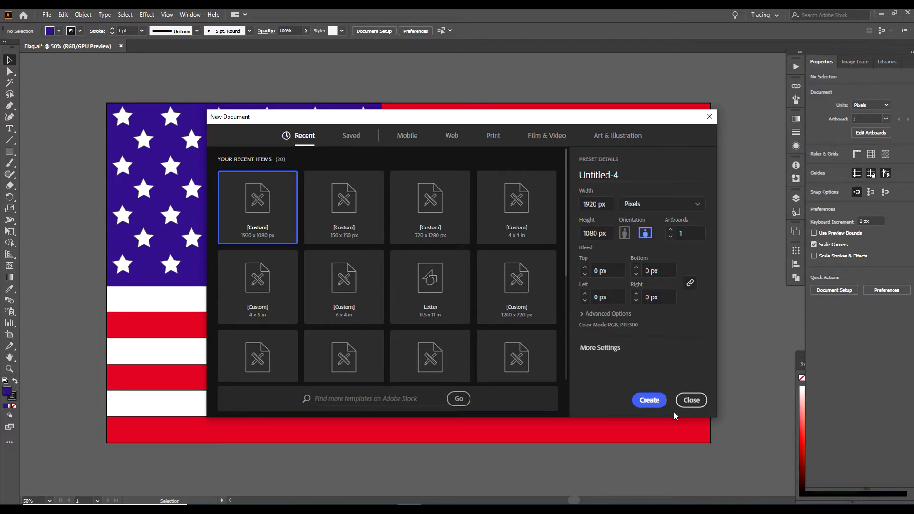
{"action": "left_click", "coordinate": [649, 401]}
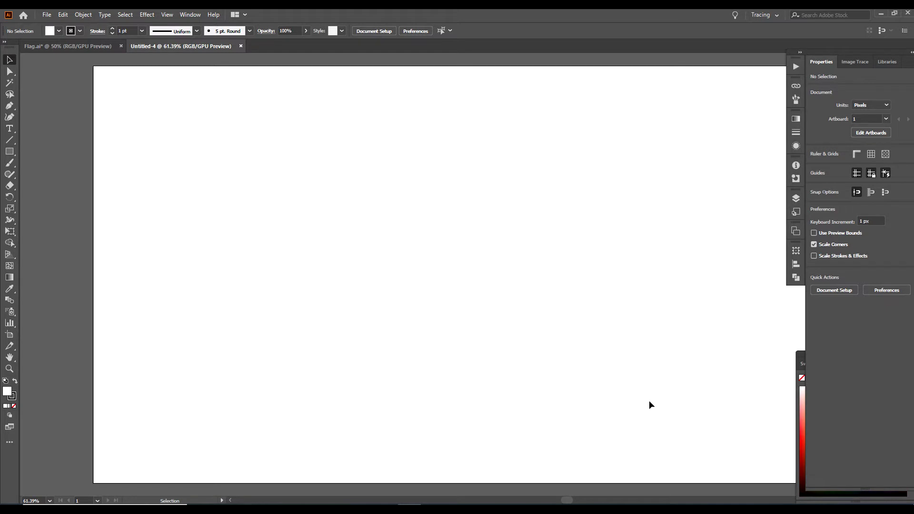
Zoom out to 50%, centre the whole 1920 × 1080 artboard in view, and pick the Rectangle Tool.
{"action": "key", "text": "a"}
{"action": "key", "text": "ctrl+minus"}
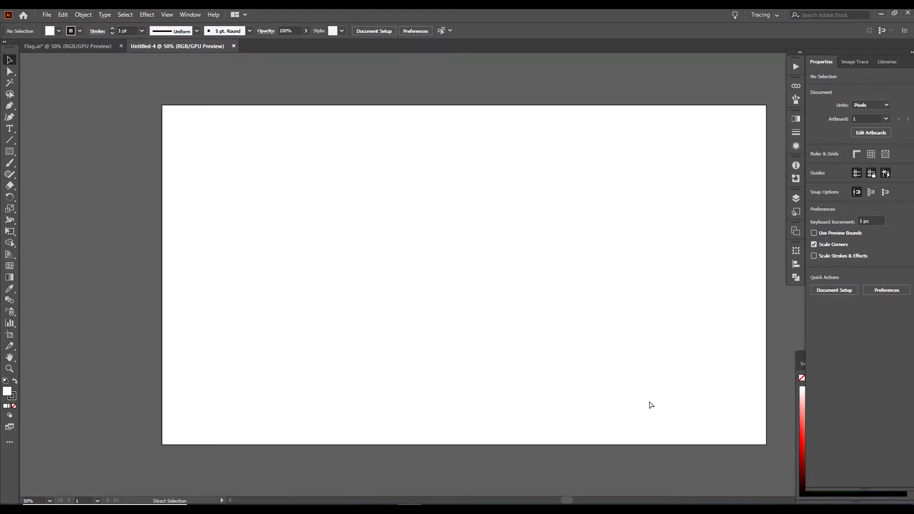
{"action": "key", "text": "h"}
{"action": "left_click_drag", "start_coordinate": [637, 372], "coordinate": [564, 353]}
{"action": "key", "text": "v"}
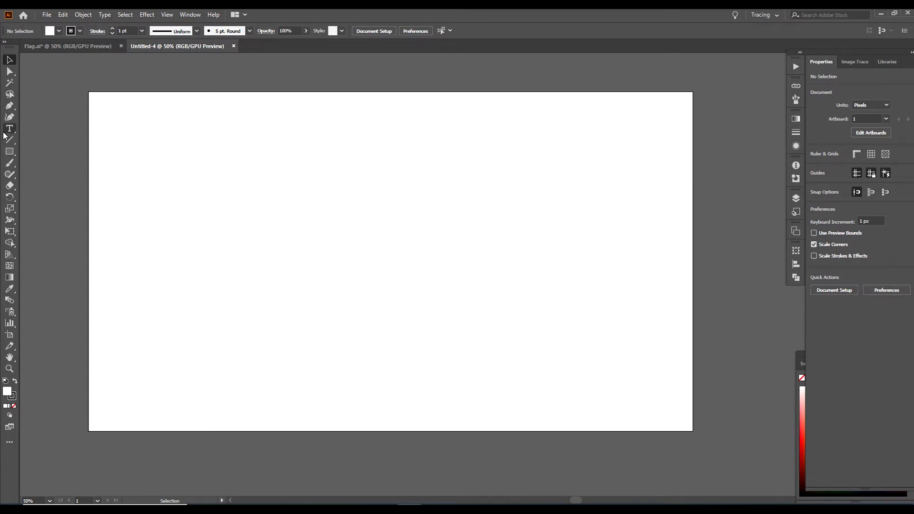
{"action": "left_click", "coordinate": [13, 154]}
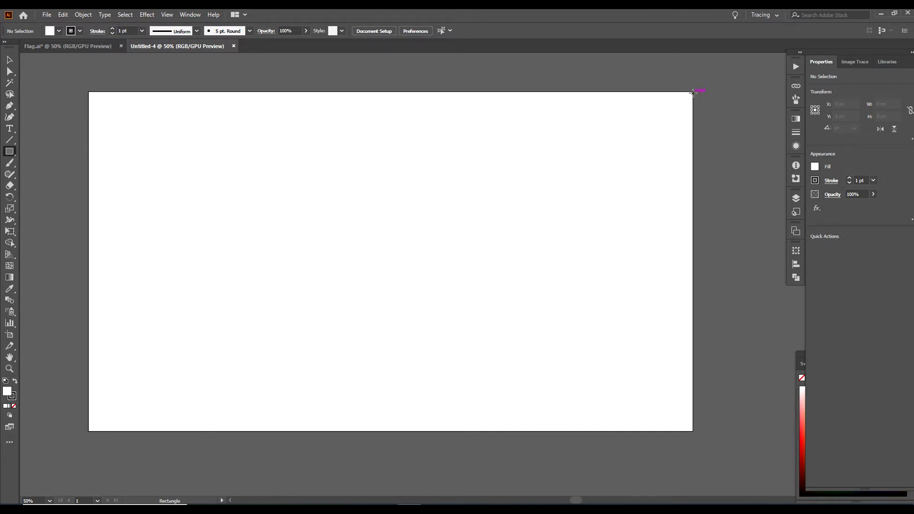
Draw a 1920 × 81.042 px band along the artboard's top edge and duplicate it 81.04 px straight down.
{"action": "left_click_drag", "start_coordinate": [692, 92], "coordinate": [88, 117]}
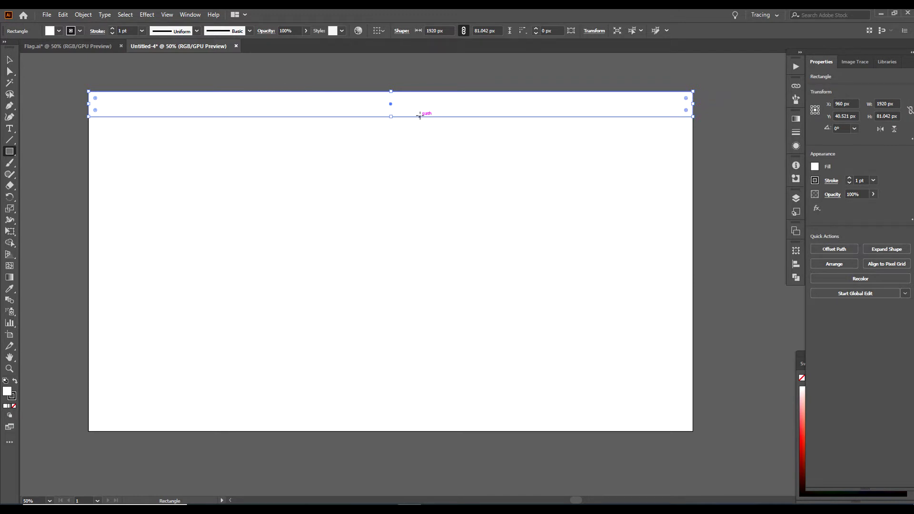
{"action": "left_click", "coordinate": [10, 61]}
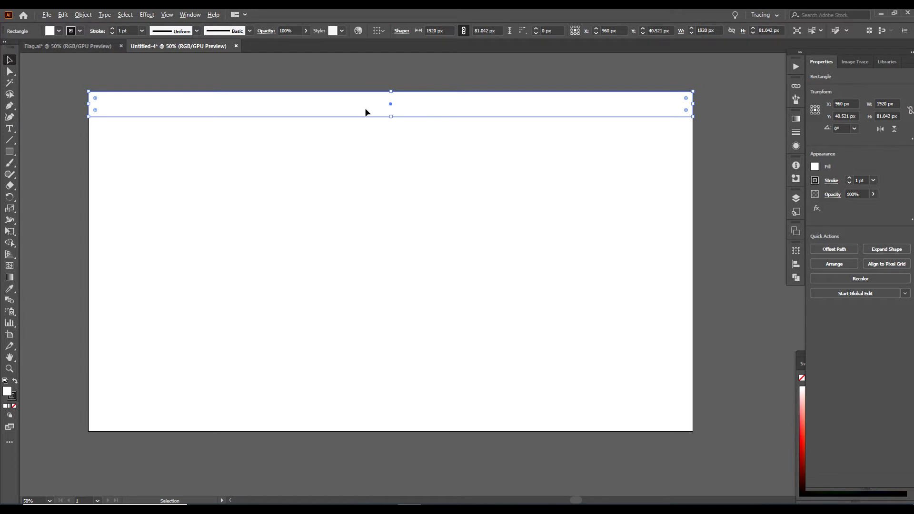
{"action": "left_click_drag", "start_coordinate": [366, 113], "coordinate": [369, 137]}
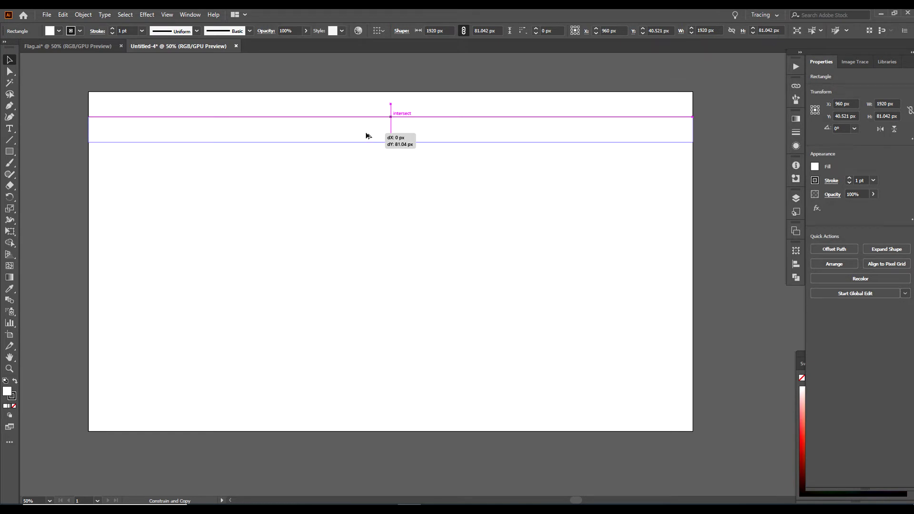
{"action": "left_click_drag", "start_coordinate": [368, 136], "coordinate": [368, 135]}
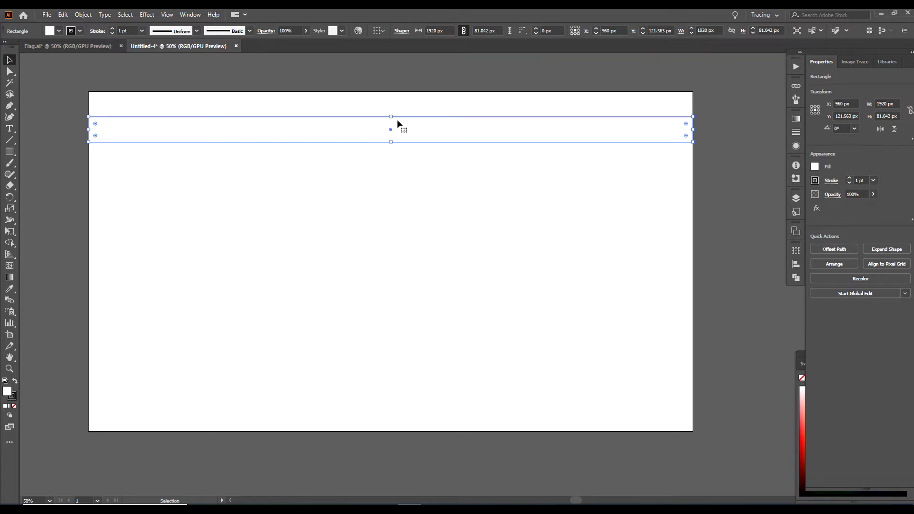
Fill the top stripe with CMYK Red and confirm the duplicate stripe below stays white.
{"action": "left_click", "coordinate": [442, 113]}
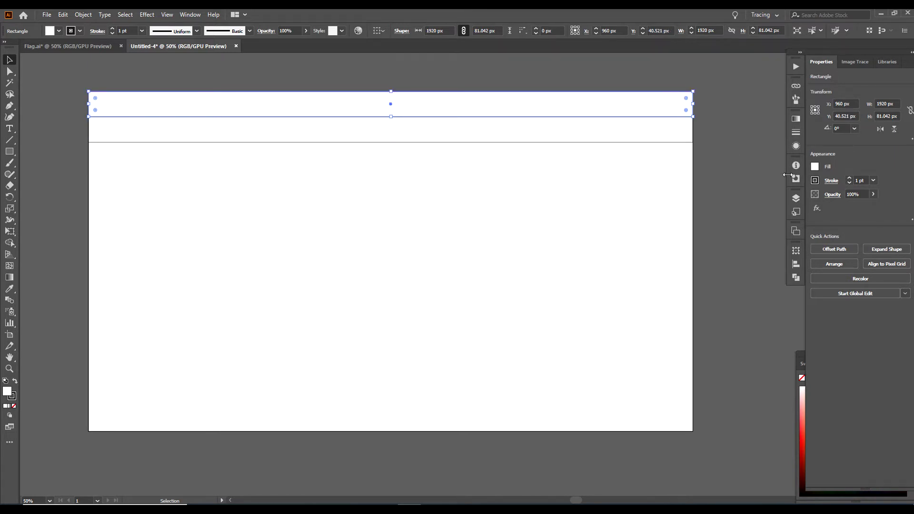
{"action": "left_click", "coordinate": [815, 167]}
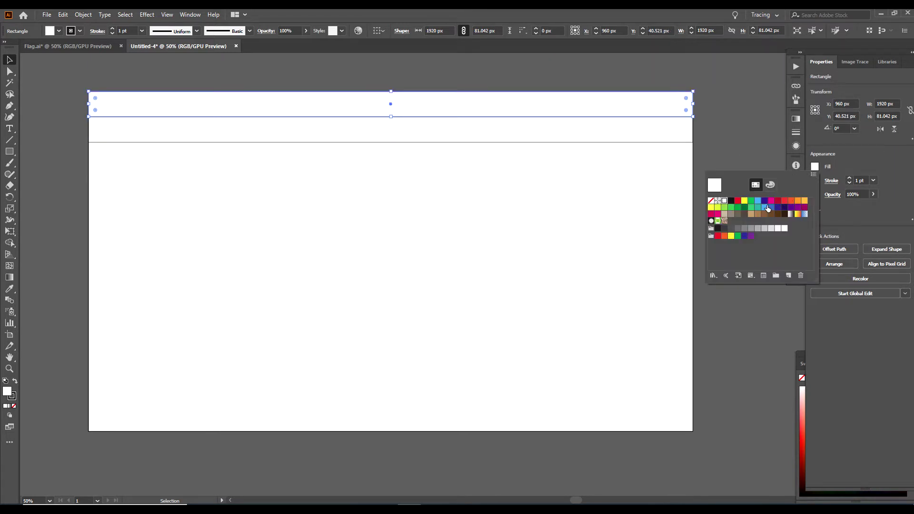
{"action": "left_click", "coordinate": [738, 202]}
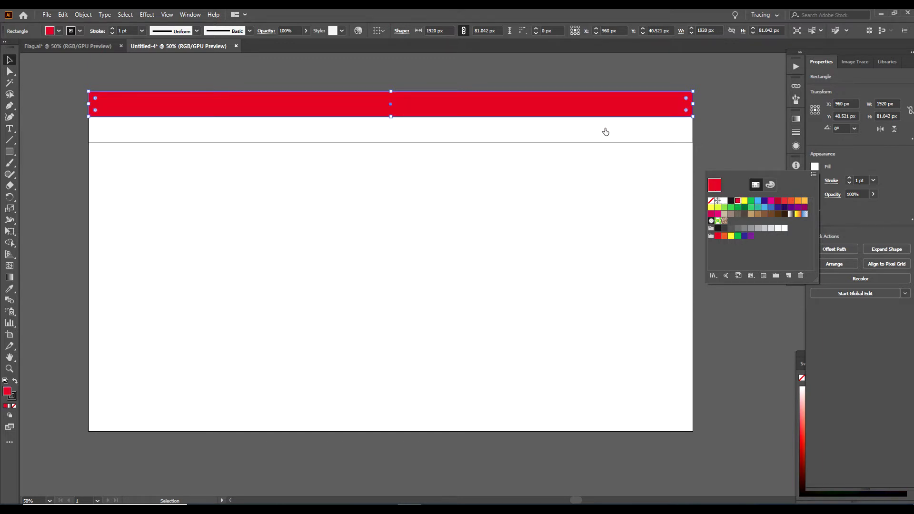
{"action": "left_click", "coordinate": [605, 328]}
{"action": "left_click", "coordinate": [41, 83]}
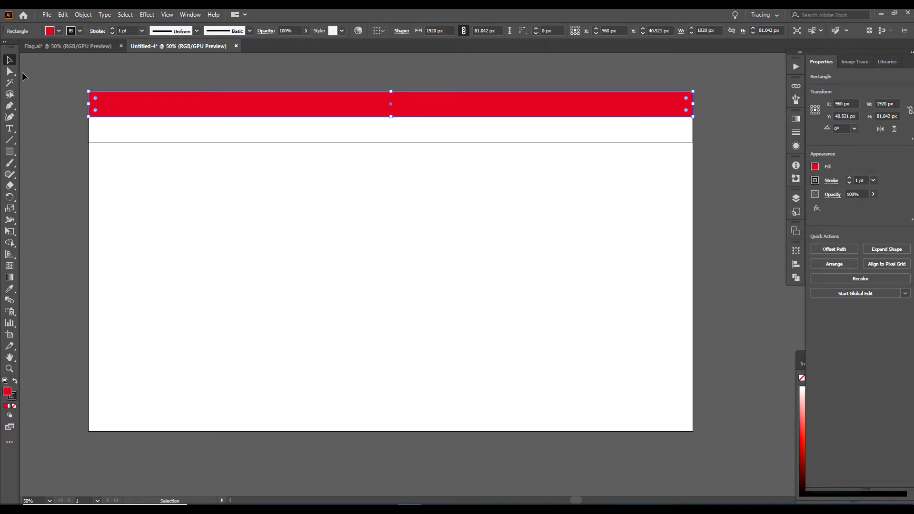
{"action": "left_click", "coordinate": [41, 104]}
{"action": "left_click", "coordinate": [134, 142]}
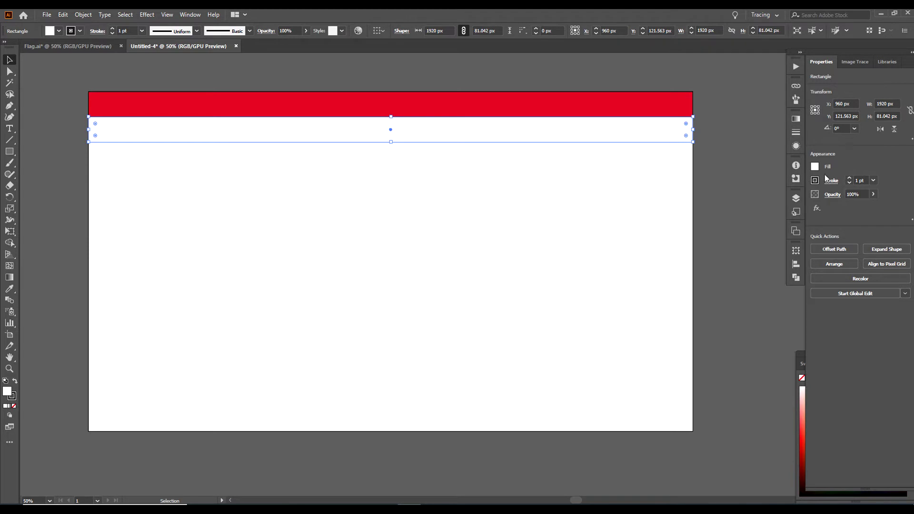
{"action": "left_click", "coordinate": [816, 166]}
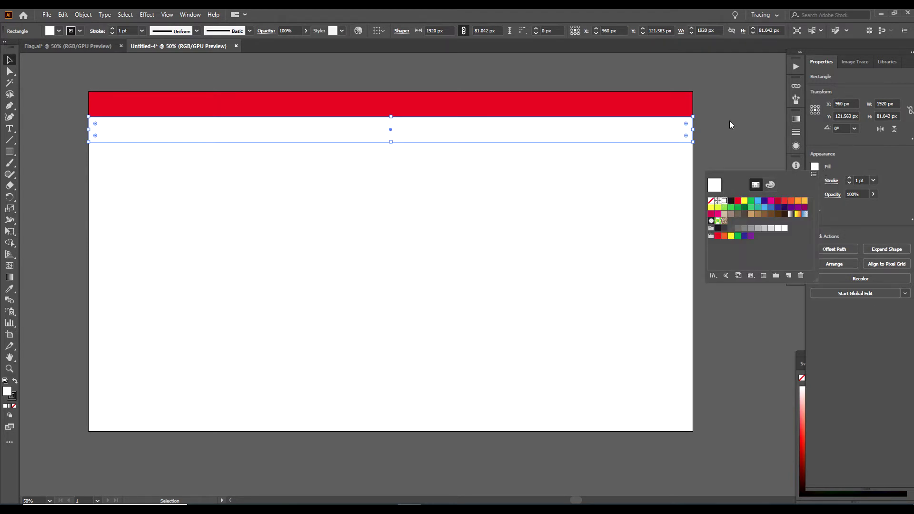
{"action": "left_click", "coordinate": [723, 156]}
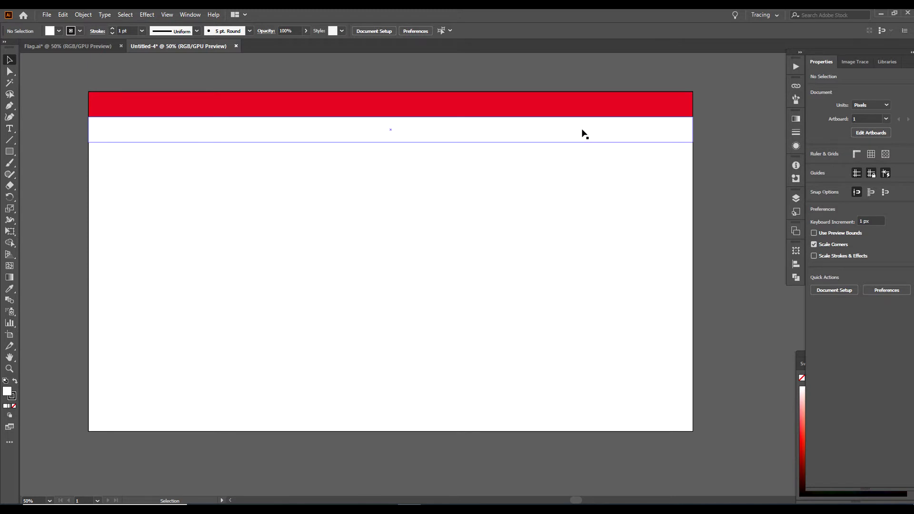
Copy the red-white pair straight down, then copy all four stripes down to make eight.
{"action": "left_click_drag", "start_coordinate": [710, 153], "coordinate": [611, 75]}
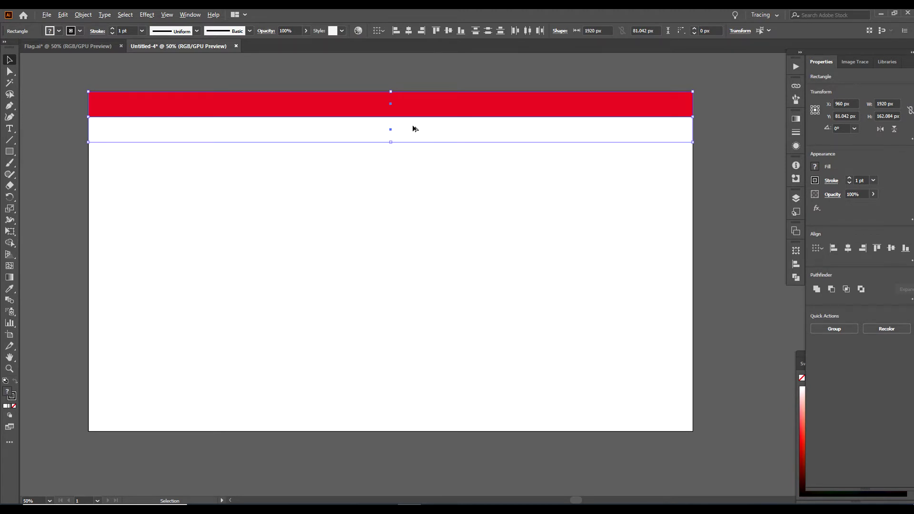
{"action": "left_click_drag", "start_coordinate": [415, 128], "coordinate": [416, 179]}
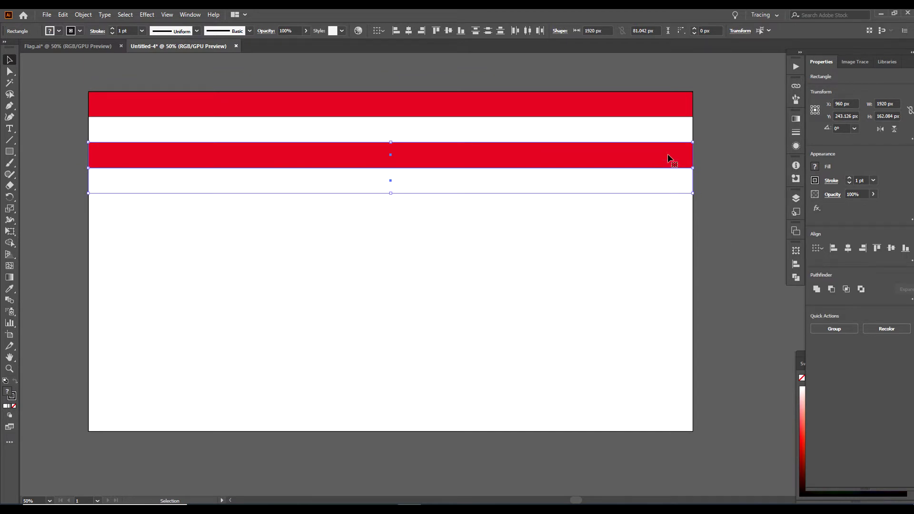
{"action": "left_click", "coordinate": [751, 192]}
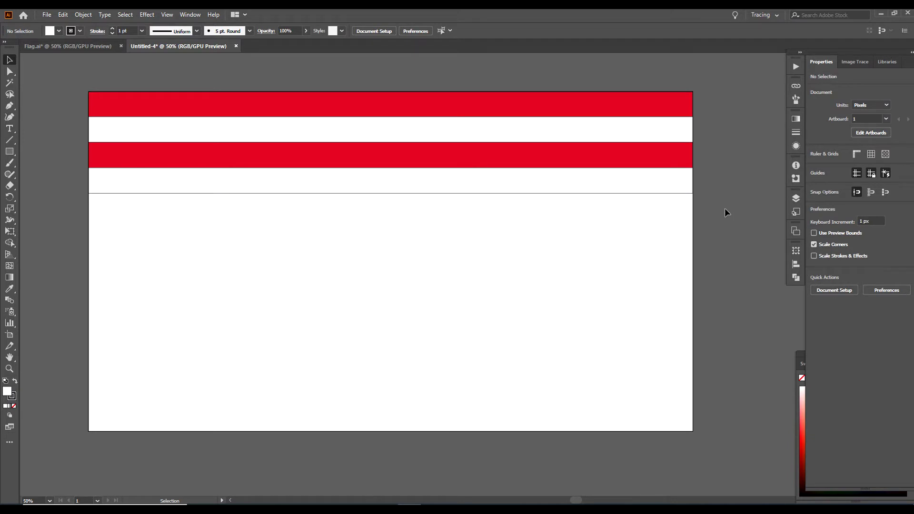
{"action": "left_click_drag", "start_coordinate": [725, 208], "coordinate": [593, 79]}
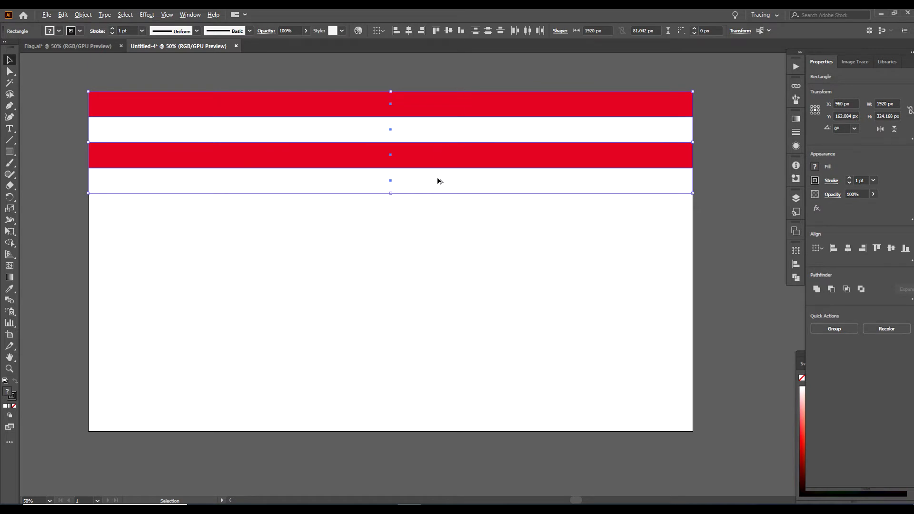
{"action": "left_click_drag", "start_coordinate": [437, 186], "coordinate": [440, 284]}
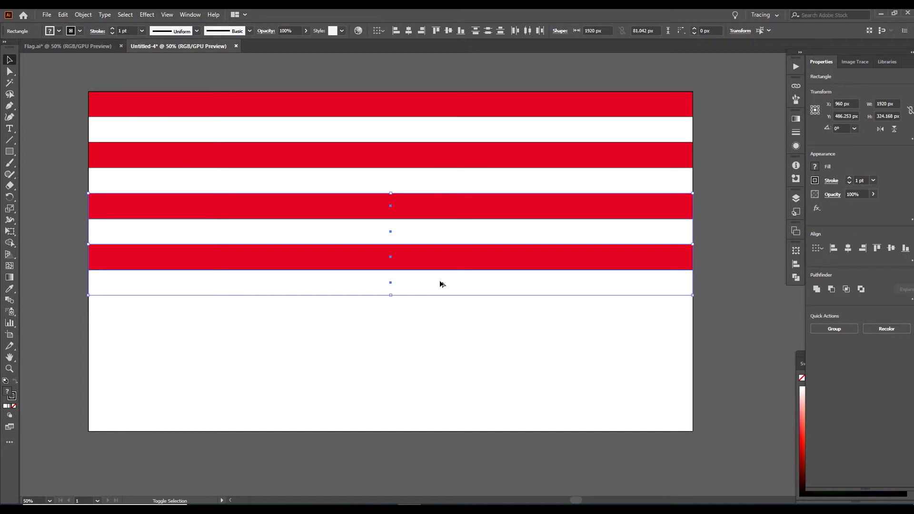
{"action": "left_click", "coordinate": [722, 295]}
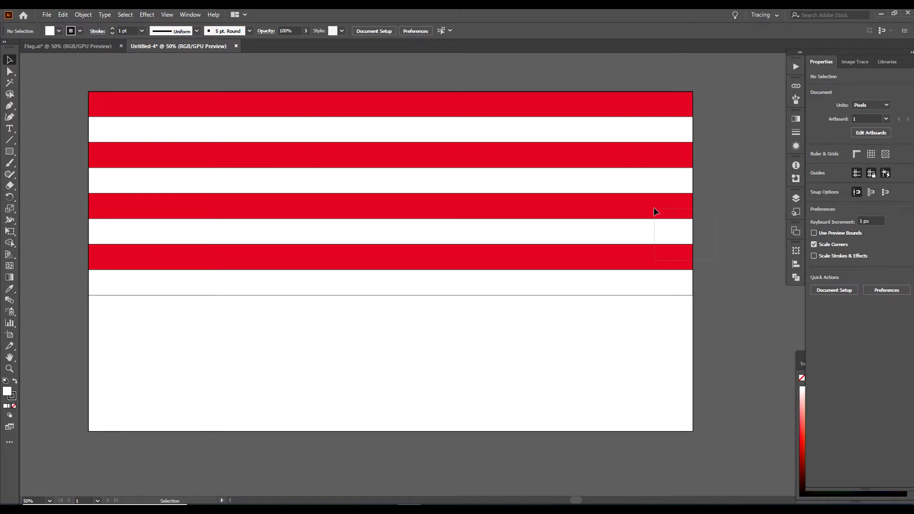
Copy five stripes below to reach 13 alternating stripes, then select all thirteen.
{"action": "left_click_drag", "start_coordinate": [654, 208], "coordinate": [626, 154]}
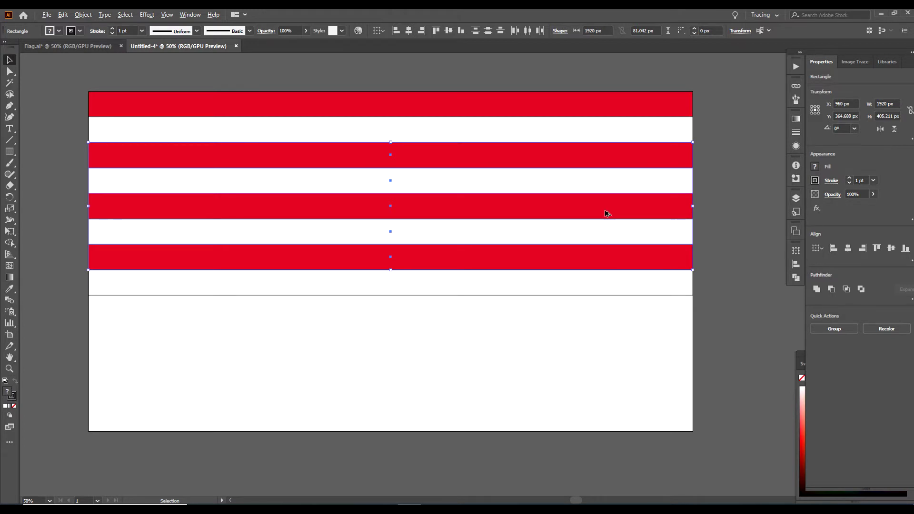
{"action": "left_click_drag", "start_coordinate": [607, 214], "coordinate": [610, 366]}
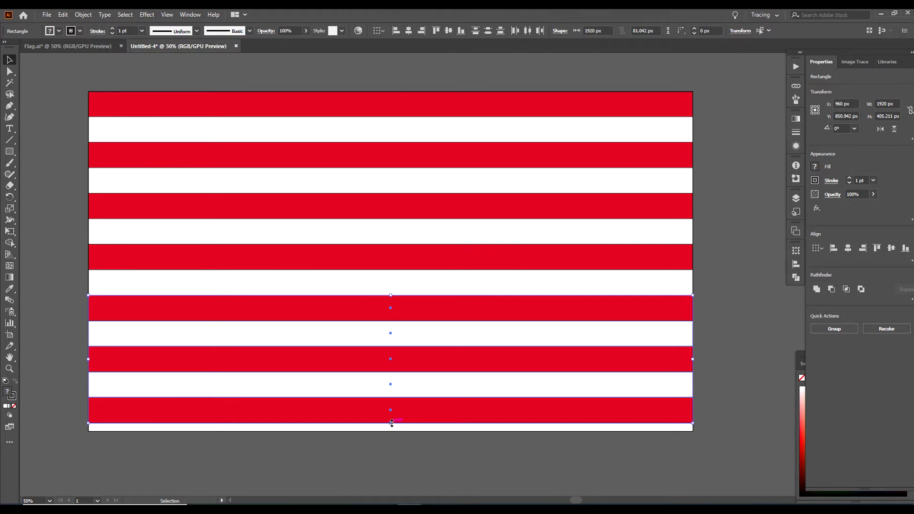
{"action": "left_click", "coordinate": [60, 173]}
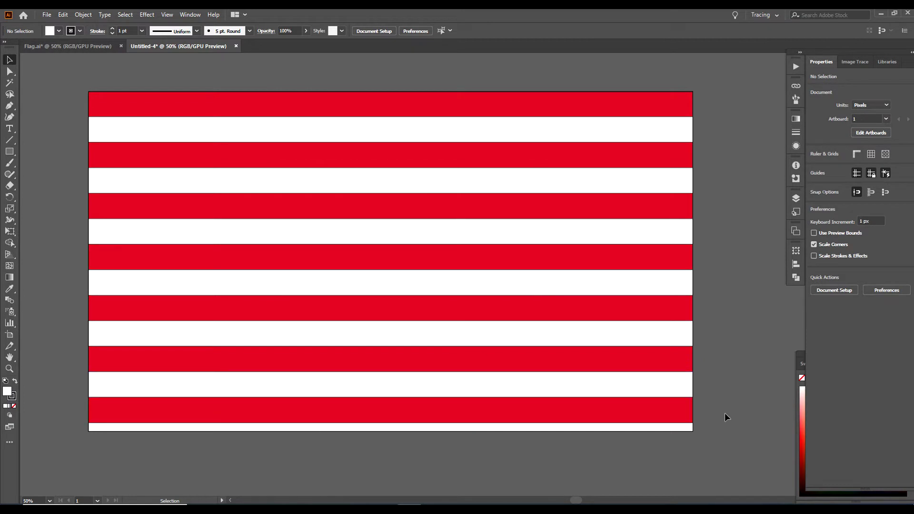
{"action": "left_click_drag", "start_coordinate": [726, 417], "coordinate": [383, 177]}
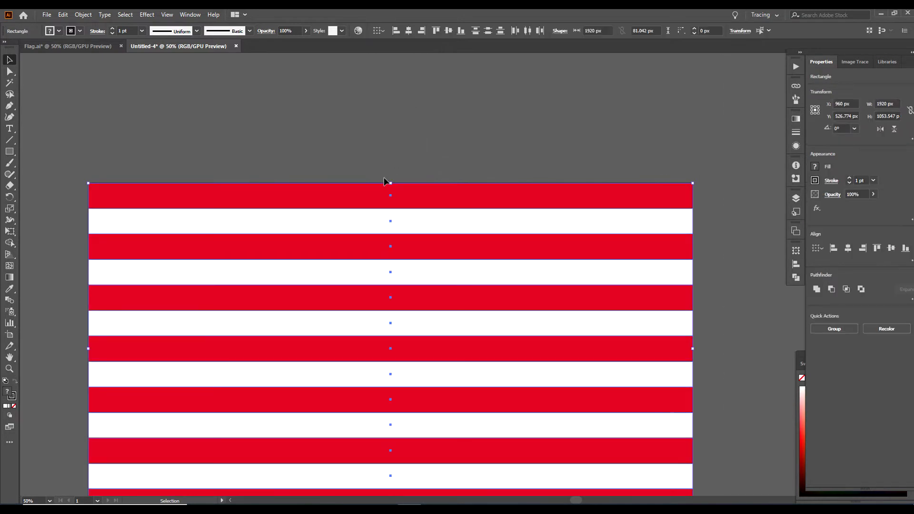
{"action": "scroll", "coordinate": [377, 210], "scroll_direction": "down", "scroll_amount": 5}
{"action": "scroll", "coordinate": [377, 213], "scroll_direction": "down", "scroll_amount": 2}
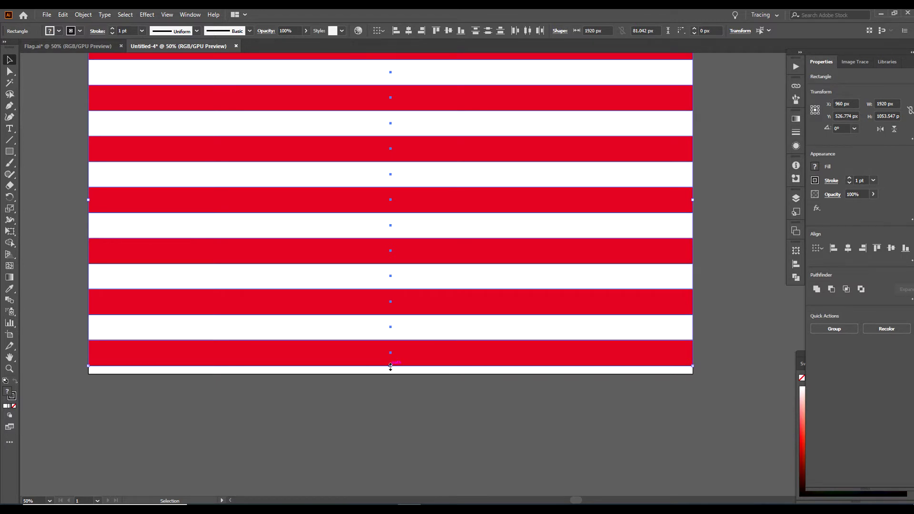
{"action": "left_click_drag", "start_coordinate": [390, 367], "coordinate": [389, 376]}
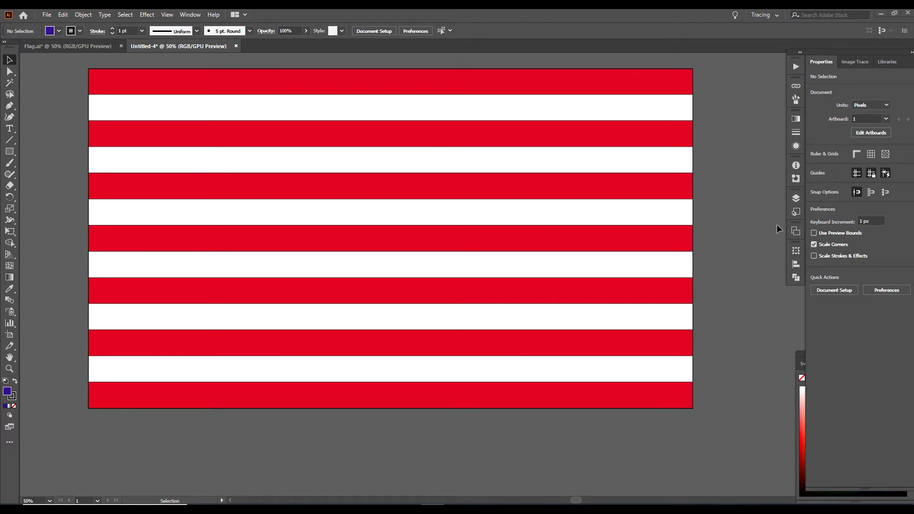
Rename Layer 1 to Background and lock it.
{"action": "left_click", "coordinate": [797, 200]}
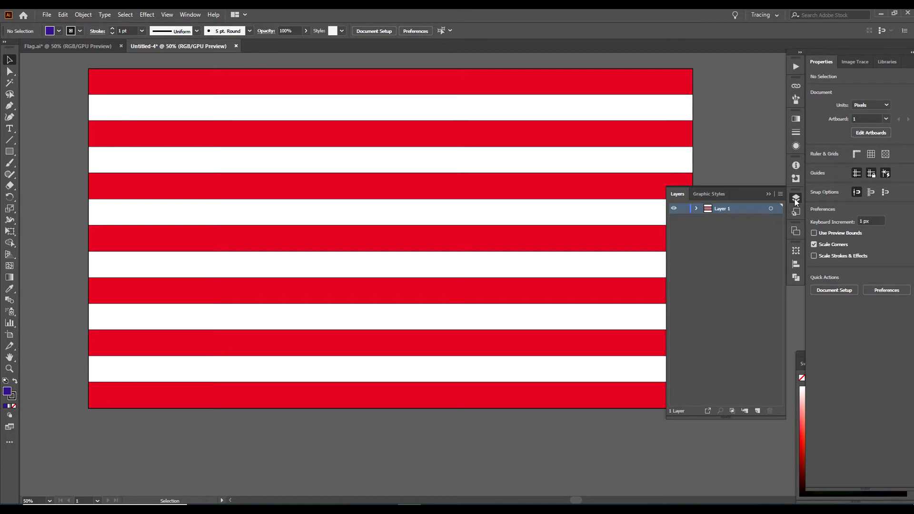
{"action": "double_click", "coordinate": [722, 210]}
{"action": "type", "text": "Background"}
{"action": "left_click", "coordinate": [685, 210]}
Add a new layer above Background and name it Box.
{"action": "left_click", "coordinate": [758, 411]}
{"action": "double_click", "coordinate": [724, 209]}
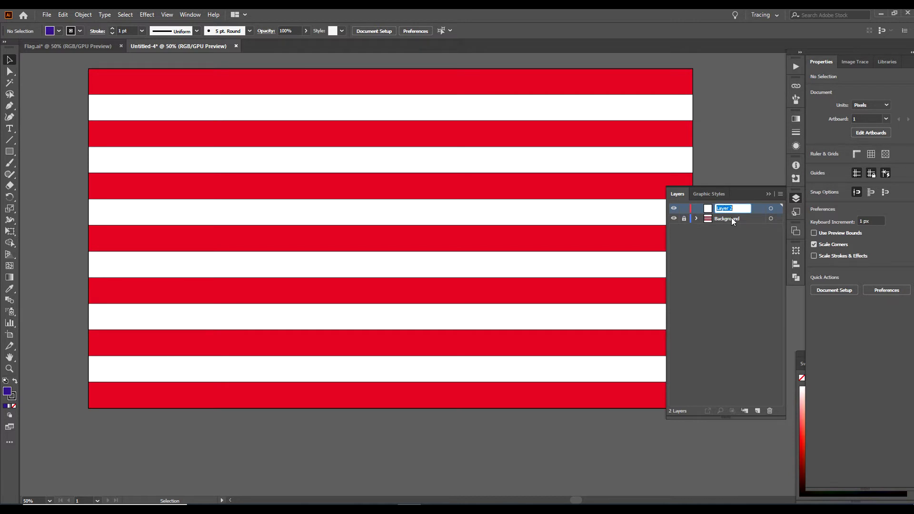
{"action": "type", "text": "Box"}
{"action": "key", "text": "Return"}
{"action": "left_click", "coordinate": [769, 194]}
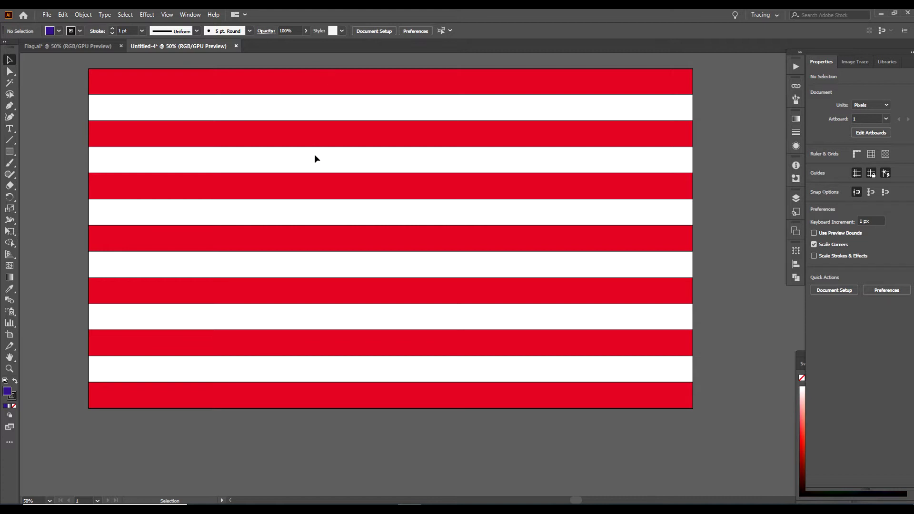
Draw a rough blue canton rectangle over the flag's top-left area.
{"action": "left_click", "coordinate": [10, 153]}
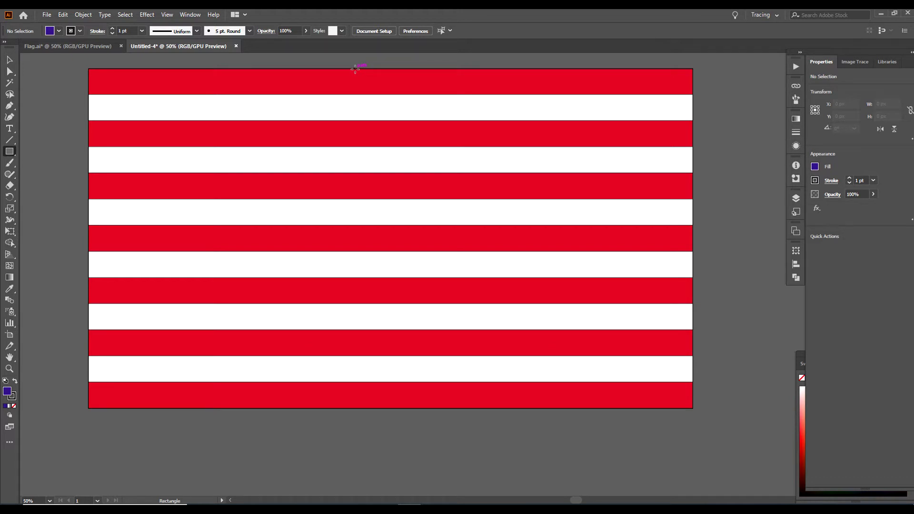
{"action": "mouse_move", "coordinate": [356, 69]}
{"action": "left_mouse_down"}
{"action": "mouse_move", "coordinate": [342, 121]}
{"action": "mouse_move", "coordinate": [288, 184]}
{"action": "mouse_move", "coordinate": [214, 222]}
{"action": "mouse_move", "coordinate": [88, 225]}
{"action": "left_mouse_up"}
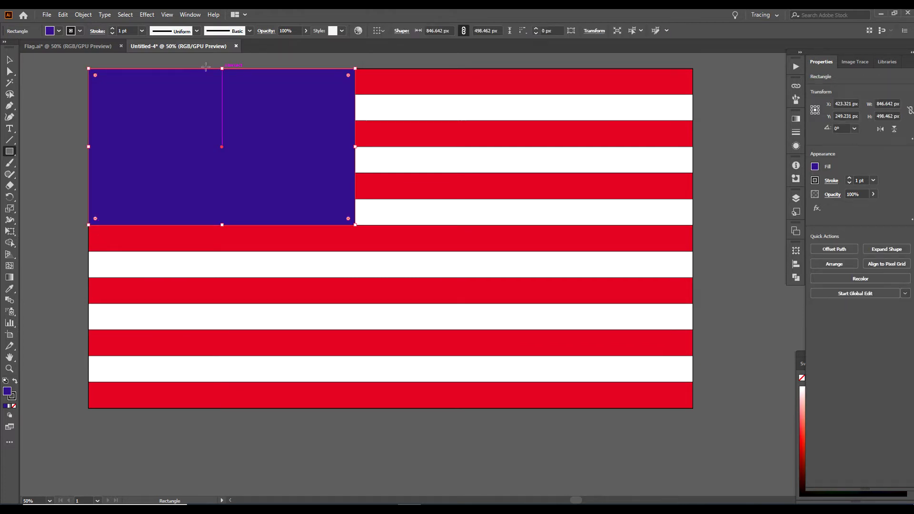
{"action": "left_click", "coordinate": [10, 60]}
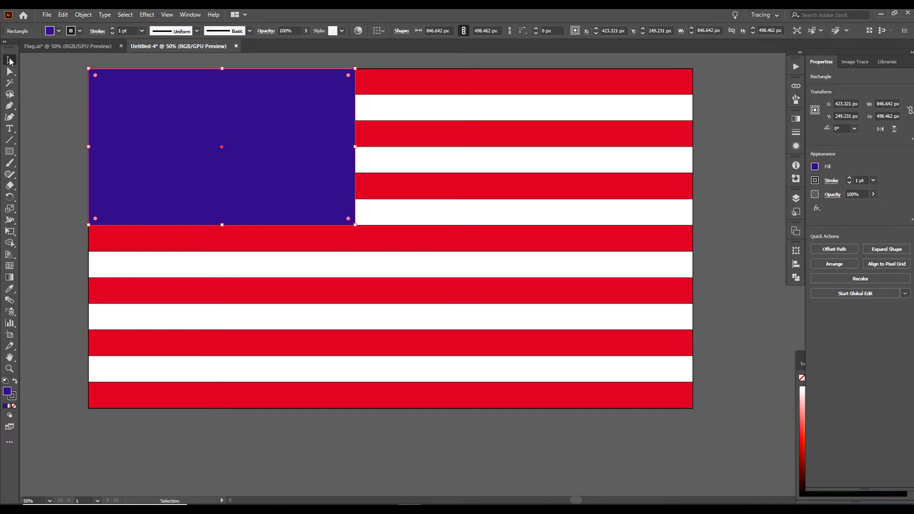
Size the canton to 873.9 × 581.5 px and align it with the flag's top-left corner.
{"action": "double_click", "coordinate": [709, 31]}
{"action": "type", "text": "873.9"}
{"action": "key", "text": "Return"}
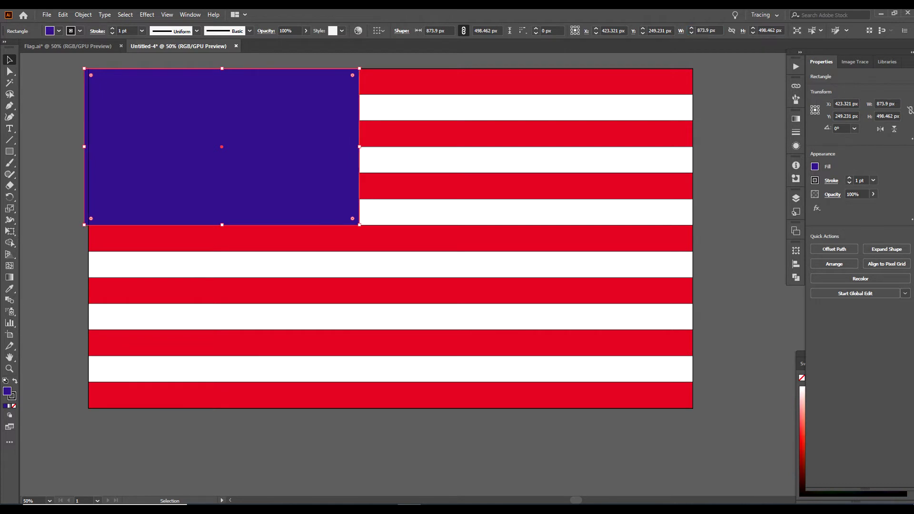
{"action": "left_click", "coordinate": [772, 30]}
{"action": "type", "text": "581.5"}
{"action": "key", "text": "Return"}
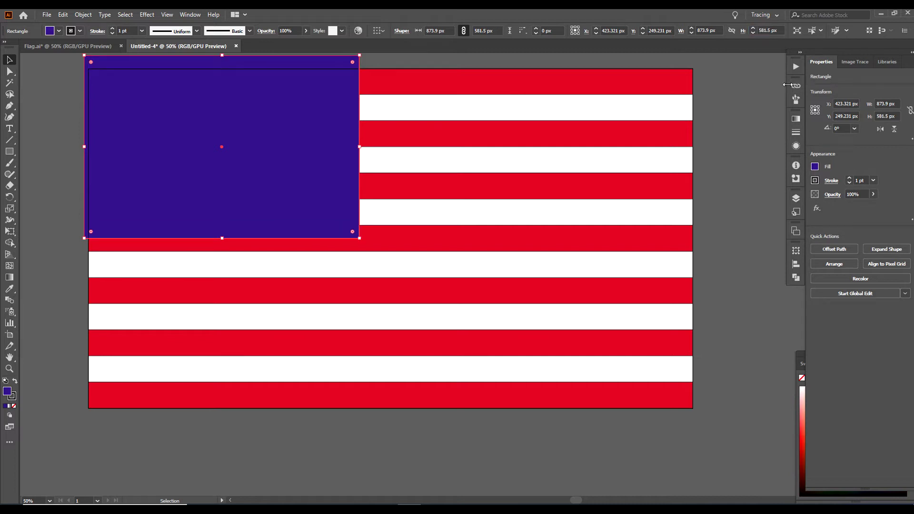
{"action": "left_click_drag", "start_coordinate": [276, 130], "coordinate": [264, 157]}
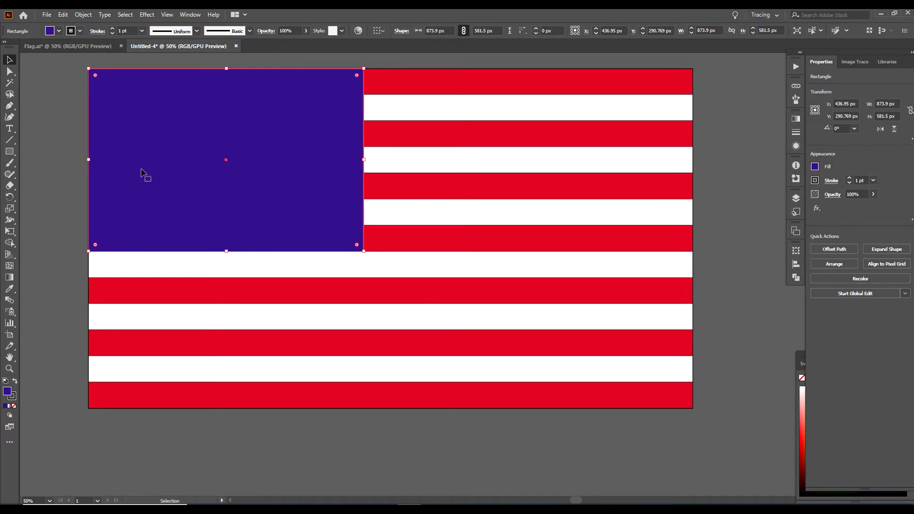
Lock the Box layer holding the canton and add a new top layer named Stars.
{"action": "left_click", "coordinate": [61, 89]}
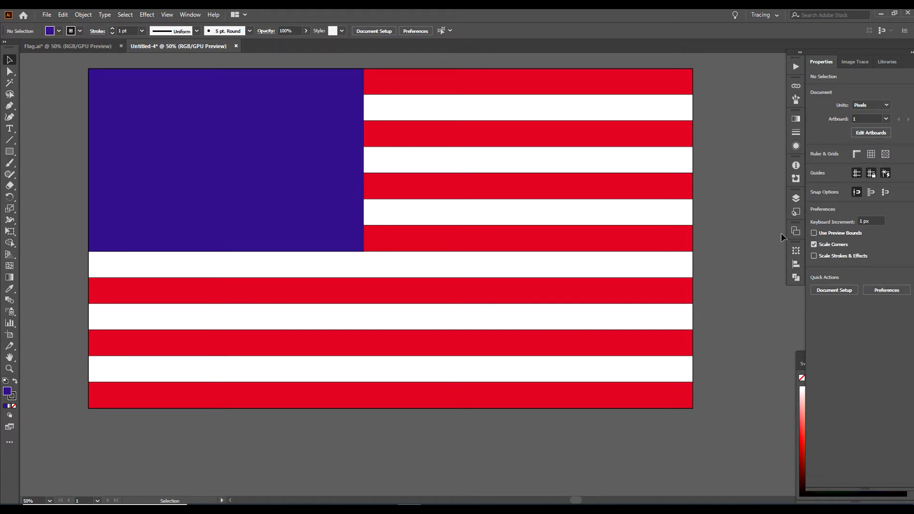
{"action": "left_click", "coordinate": [798, 199]}
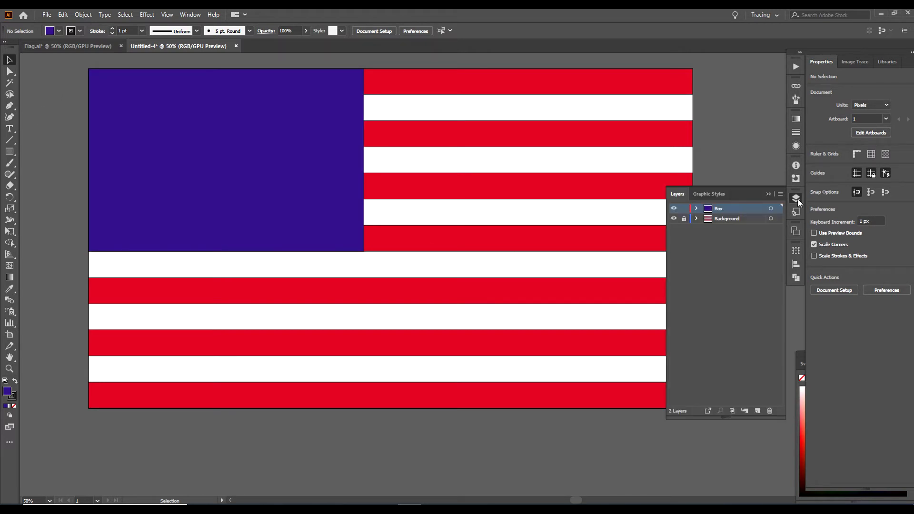
{"action": "left_click", "coordinate": [685, 209]}
{"action": "left_click", "coordinate": [758, 411]}
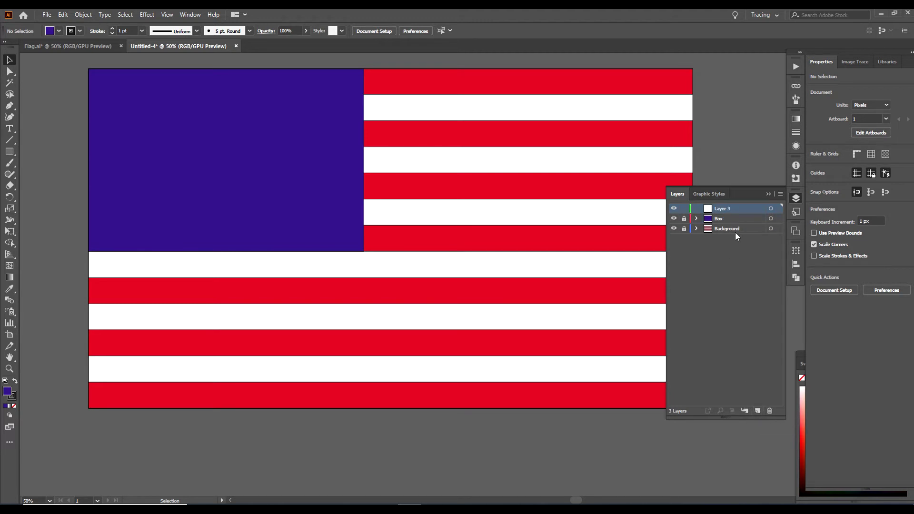
{"action": "double_click", "coordinate": [725, 210]}
{"action": "left_click", "coordinate": [770, 194]}
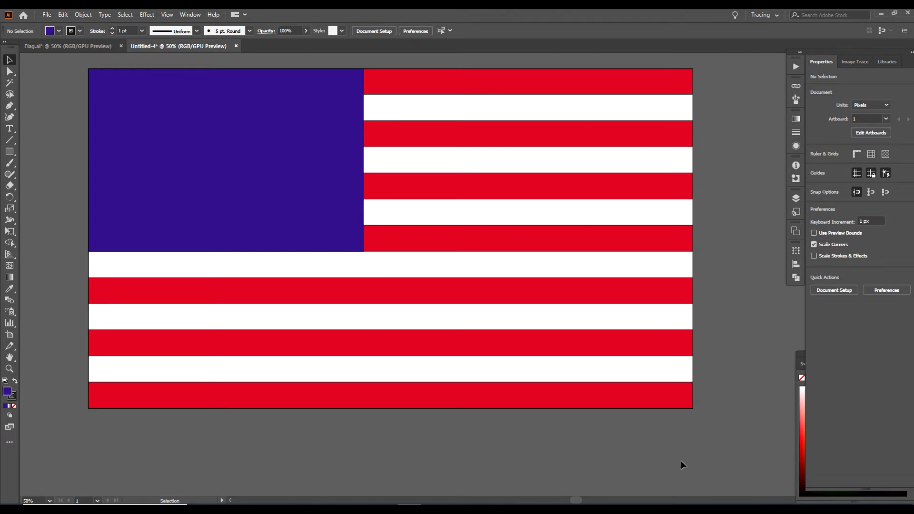
{"action": "scroll", "coordinate": [681, 462], "scroll_direction": "up", "scroll_amount": 1}
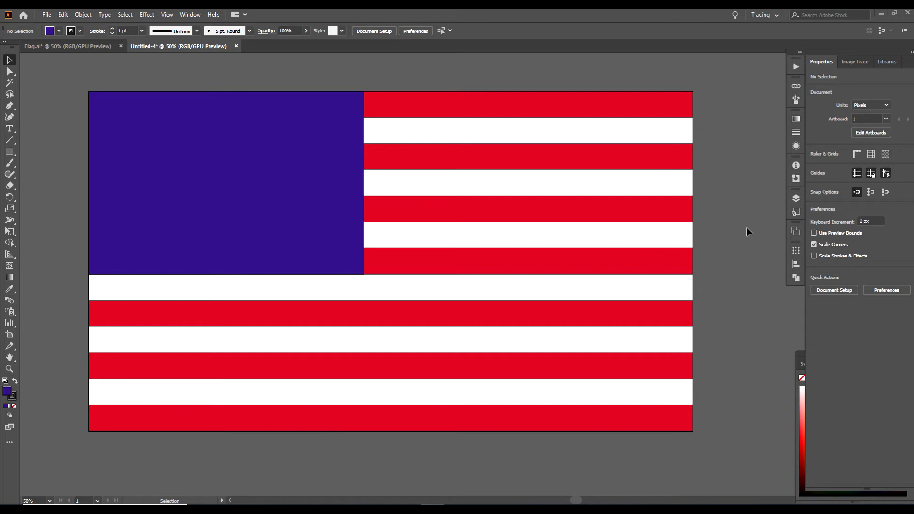
{"action": "left_click", "coordinate": [797, 199]}
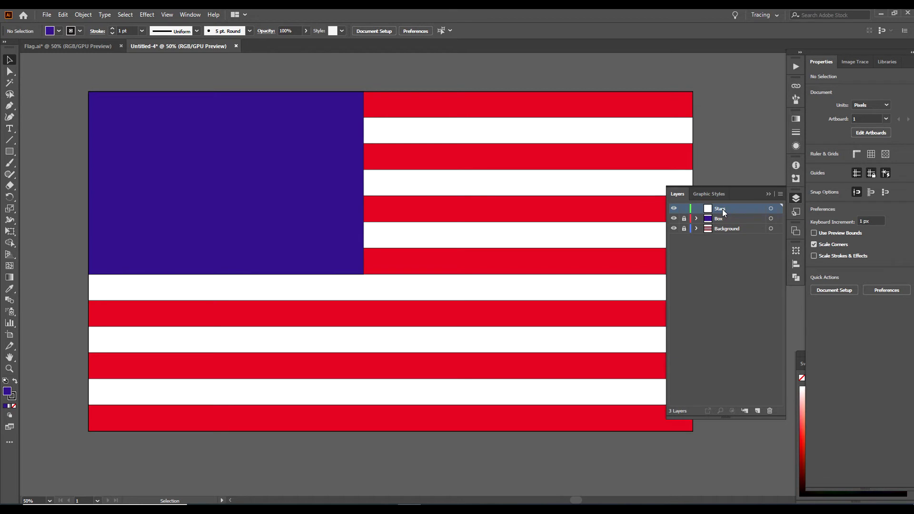
Draw a star beside the canton with the Star Tool and fill it white.
{"action": "left_click", "coordinate": [765, 193]}
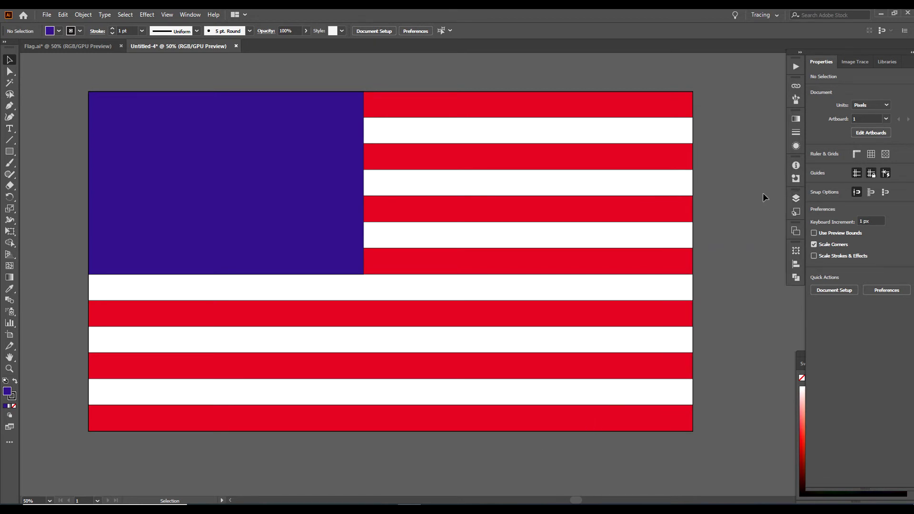
{"action": "left_click", "coordinate": [16, 158]}
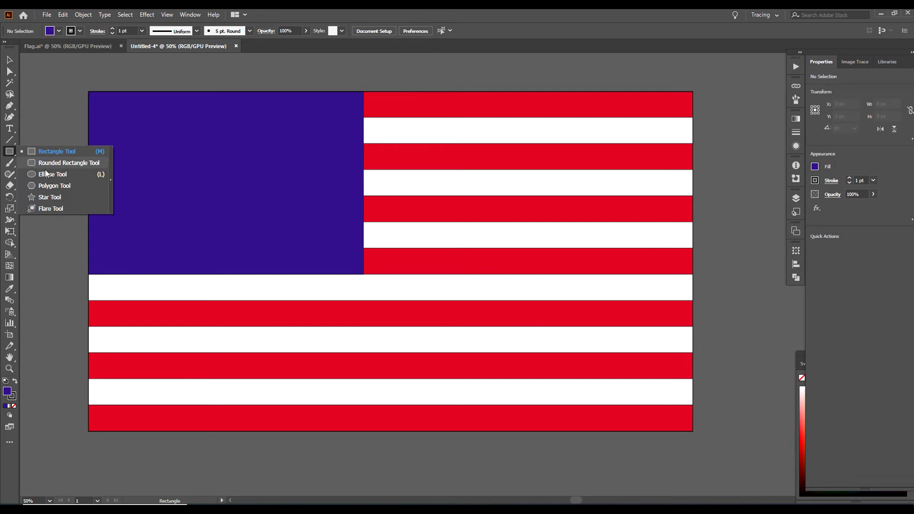
{"action": "left_click", "coordinate": [50, 198]}
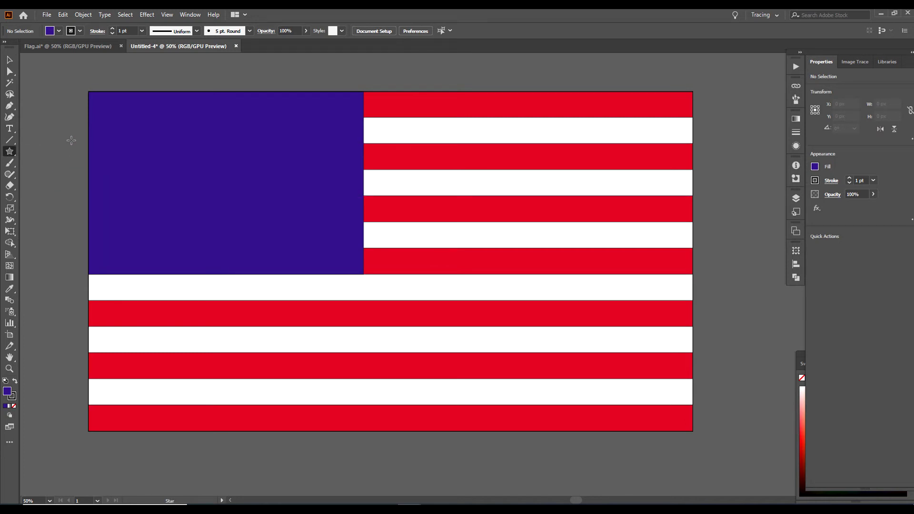
{"action": "left_click_drag", "start_coordinate": [71, 140], "coordinate": [64, 150]}
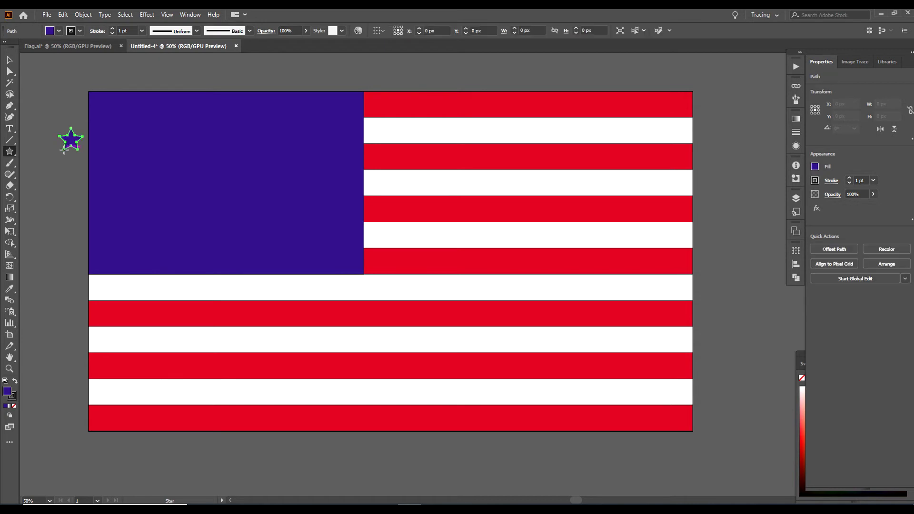
{"action": "left_click", "coordinate": [815, 167]}
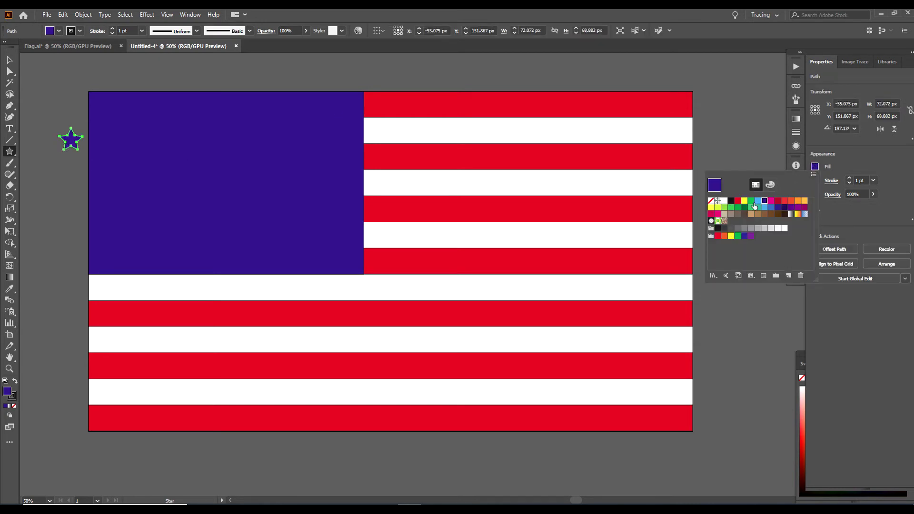
{"action": "left_click", "coordinate": [725, 201]}
{"action": "left_click", "coordinate": [844, 209]}
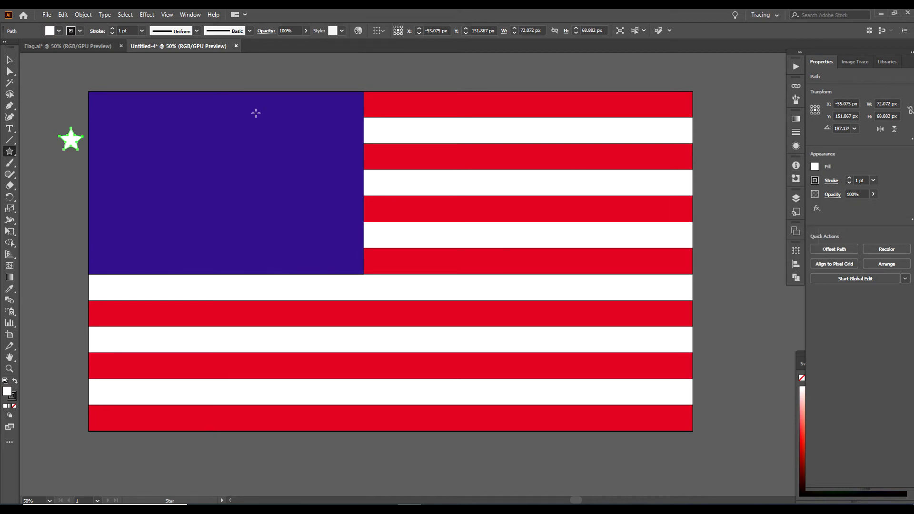
Resize the star to 66 × 63 px and place it in the canton's top-left corner.
{"action": "left_click", "coordinate": [10, 60]}
{"action": "left_click", "coordinate": [530, 30]}
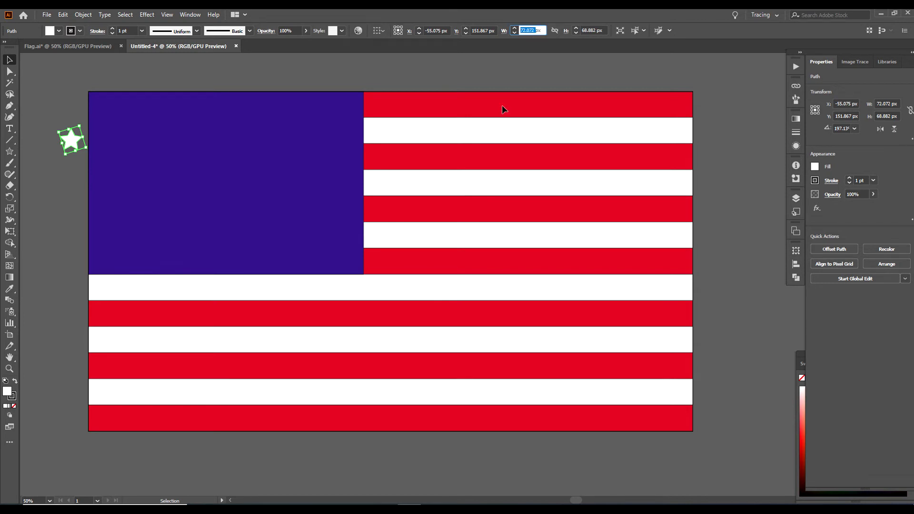
{"action": "type", "text": "66"}
{"action": "key", "text": "Return"}
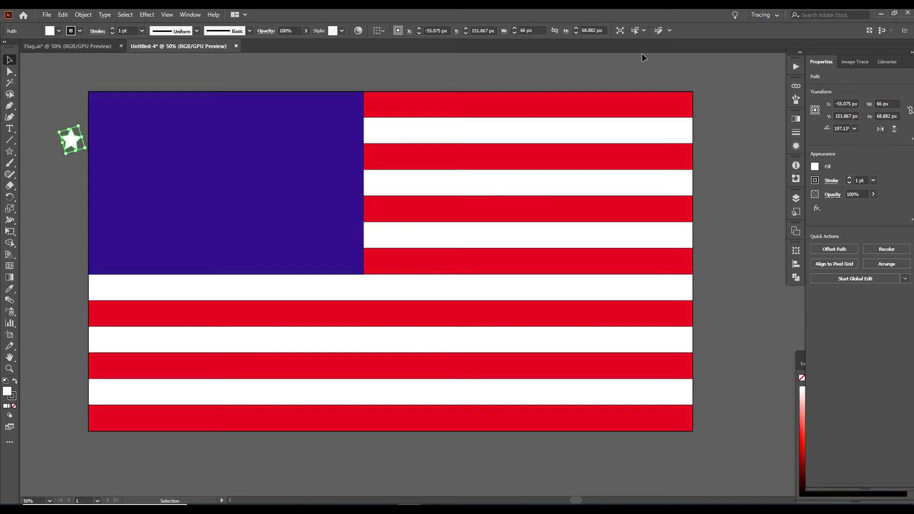
{"action": "left_click", "coordinate": [594, 31]}
{"action": "type", "text": "63"}
{"action": "key", "text": "Return"}
{"action": "left_click_drag", "start_coordinate": [76, 144], "coordinate": [108, 114]}
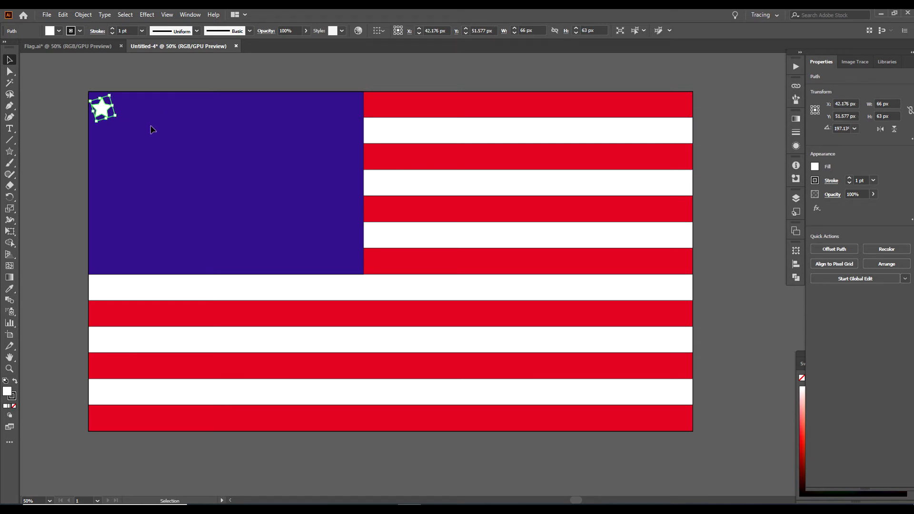
{"action": "key", "text": "Up"}
{"action": "key", "text": "Up"}
{"action": "key", "text": "Up"}
{"action": "key", "text": "Up"}
{"action": "key", "text": "Up"}
{"action": "key", "text": "Up"}
{"action": "key", "text": "Up"}
{"action": "key", "text": "Up"}
{"action": "key", "text": "Up"}
{"action": "key", "text": "Up"}
{"action": "left_click", "coordinate": [105, 47]}
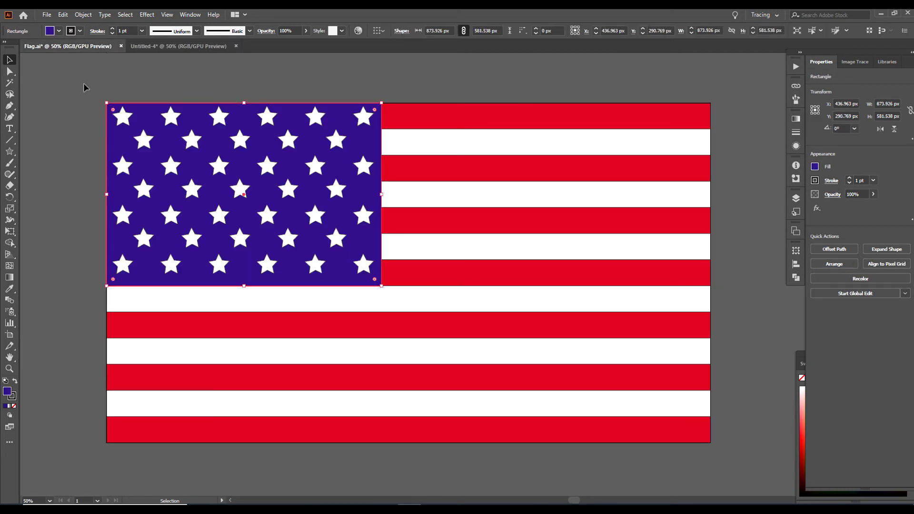
{"action": "left_click", "coordinate": [163, 46]}
{"action": "left_click", "coordinate": [62, 126]}
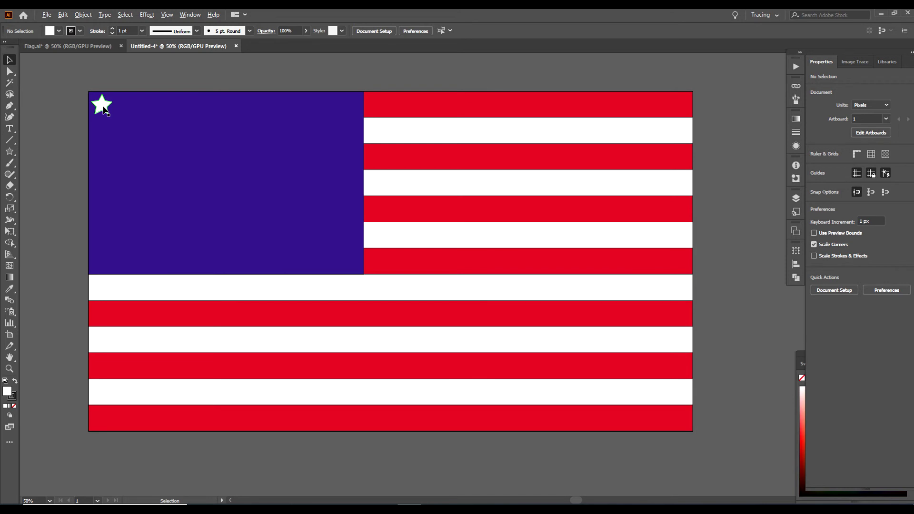
Copy the star rightward until six stars span the canton's top edge.
{"action": "left_click_drag", "start_coordinate": [104, 109], "coordinate": [82, 88]}
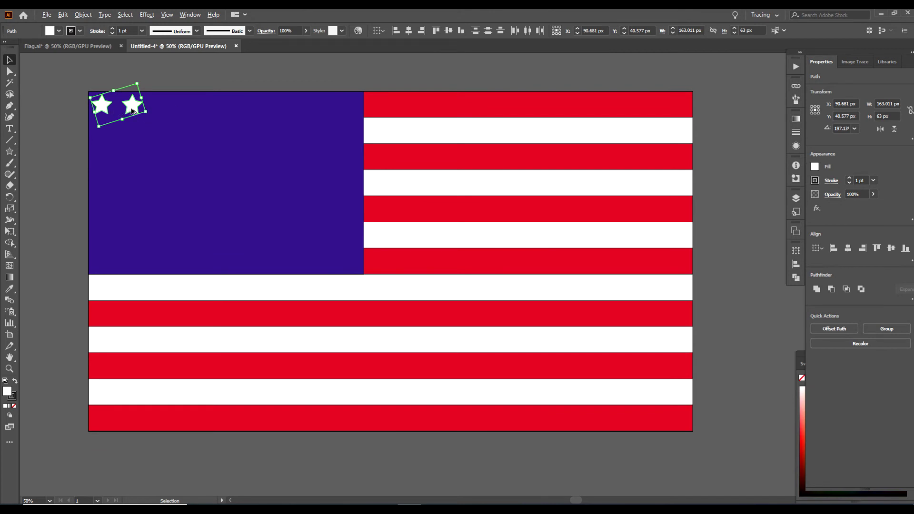
{"action": "left_click_drag", "start_coordinate": [133, 111], "coordinate": [199, 112]}
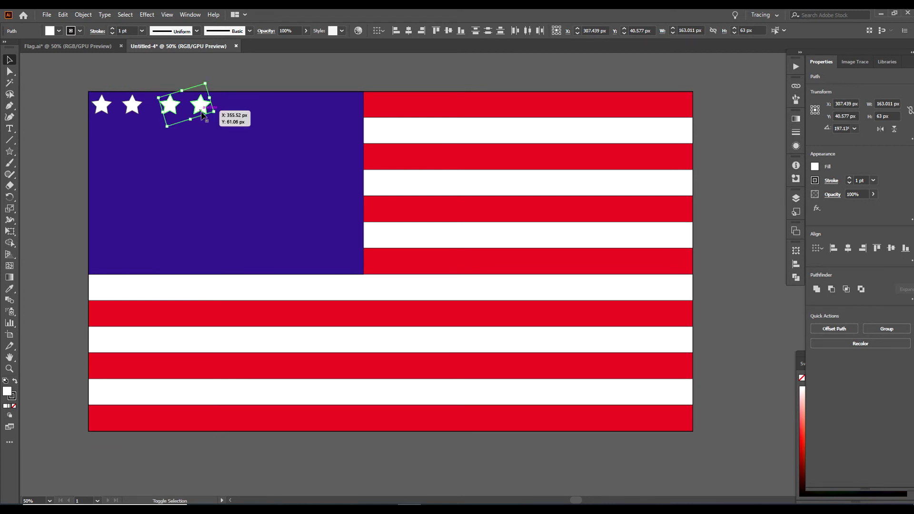
{"action": "left_click", "coordinate": [214, 127]}
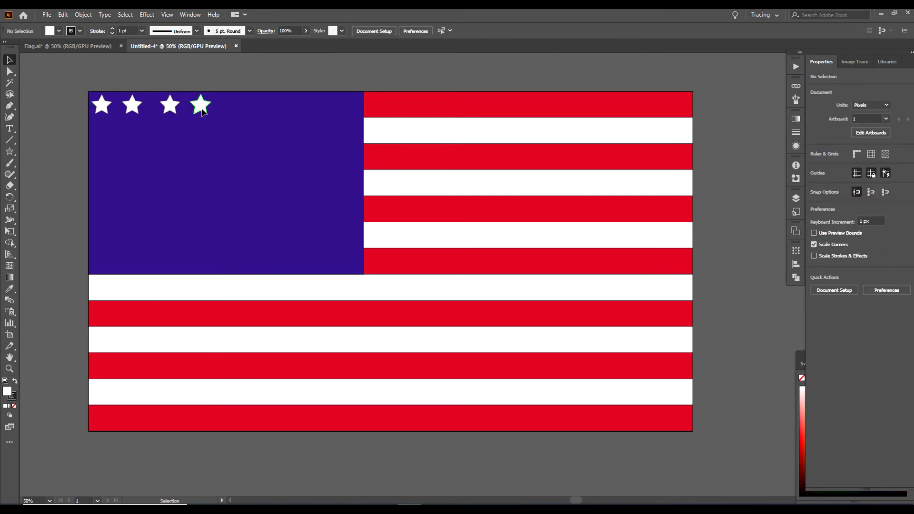
{"action": "left_click", "coordinate": [203, 111]}
{"action": "left_click_drag", "start_coordinate": [201, 109], "coordinate": [246, 108]}
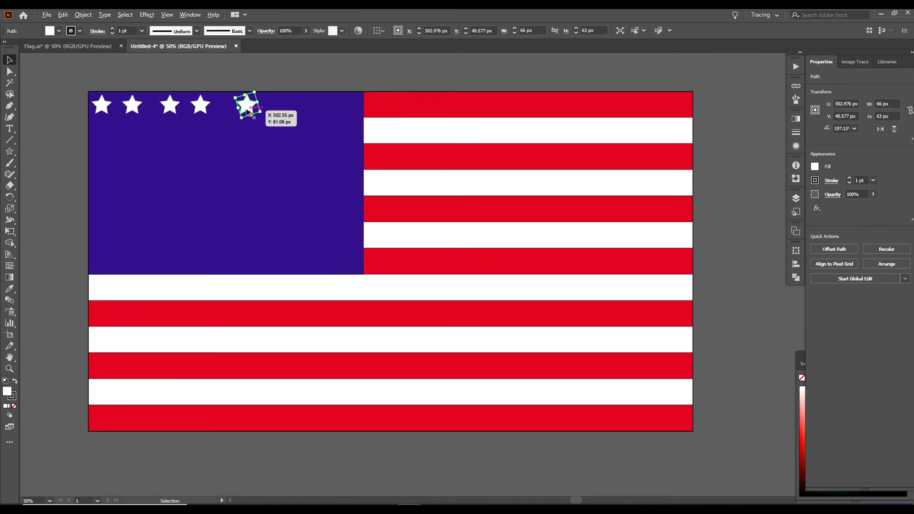
{"action": "left_click_drag", "start_coordinate": [248, 111], "coordinate": [351, 115]}
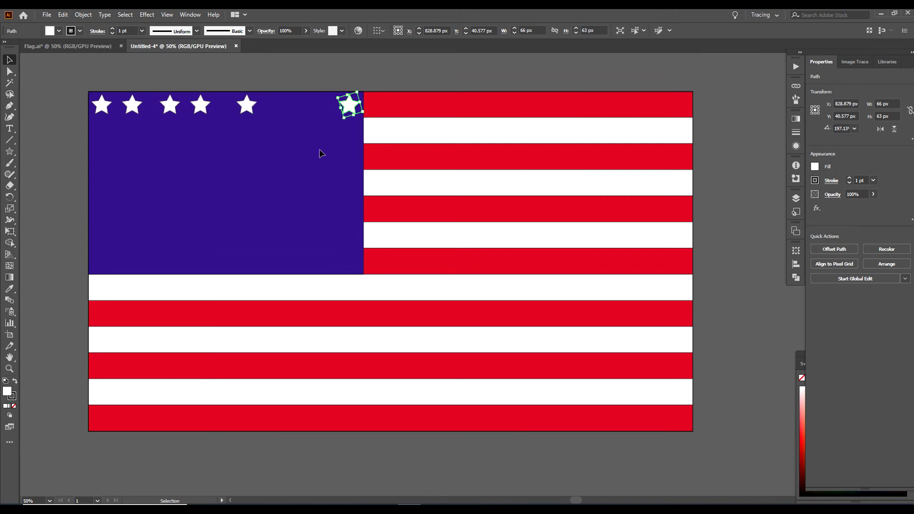
{"action": "left_click", "coordinate": [401, 171]}
Select the six top-row stars and distribute them evenly by horizontal centre.
{"action": "left_click_drag", "start_coordinate": [388, 142], "coordinate": [90, 88]}
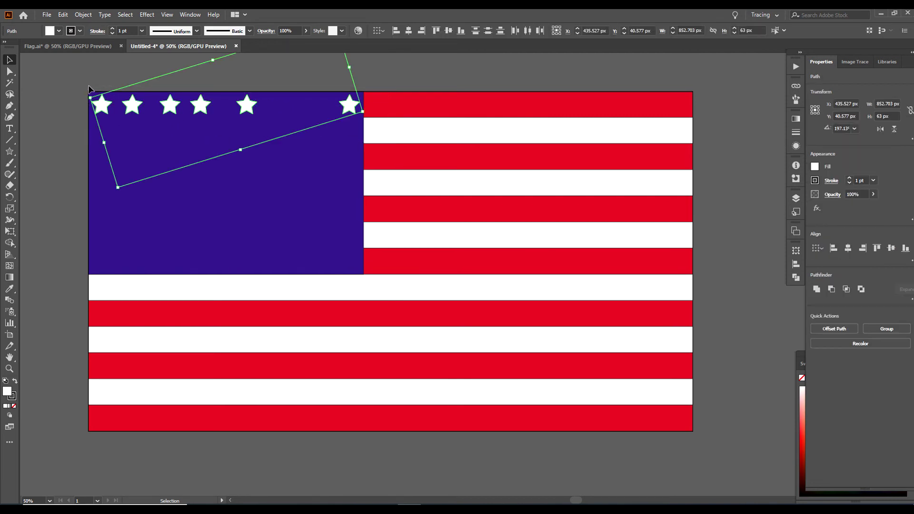
{"action": "left_click", "coordinate": [528, 31]}
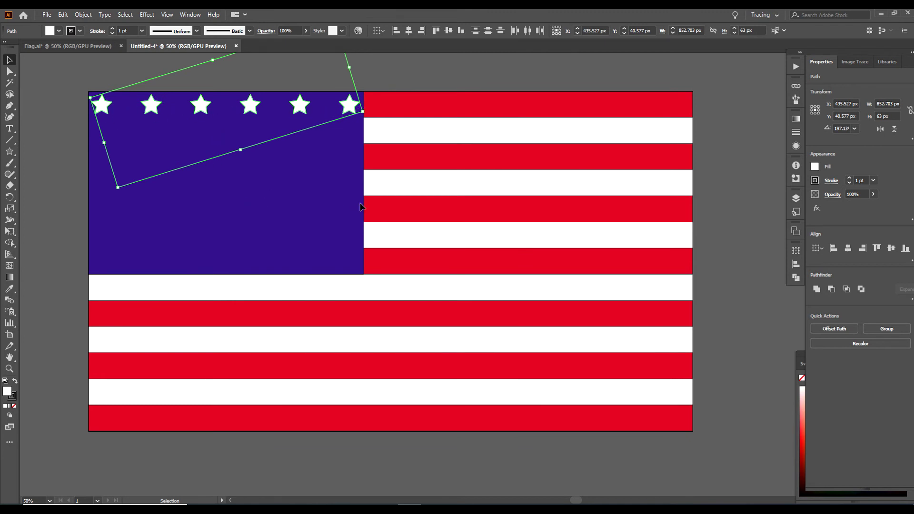
{"action": "left_click", "coordinate": [384, 204]}
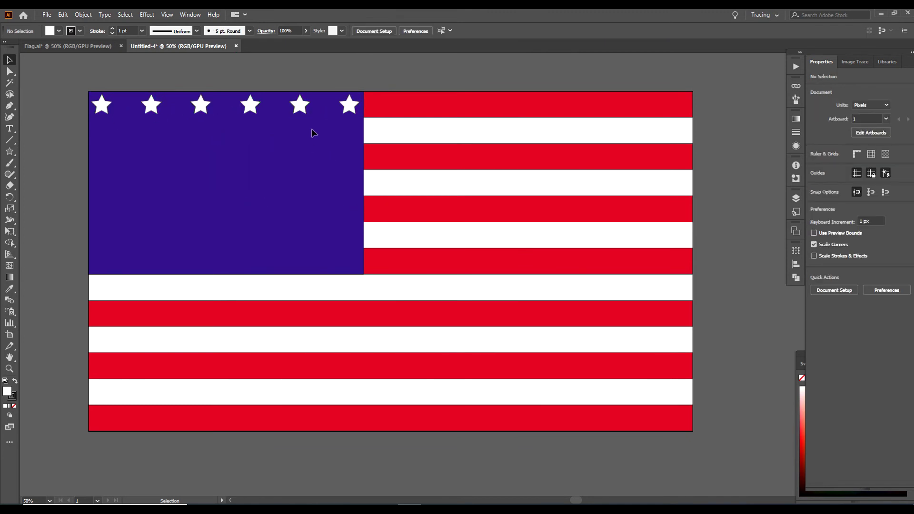
Alt-drag copies of five top-row stars down to form an offset second row.
{"action": "left_click", "coordinate": [88, 93]}
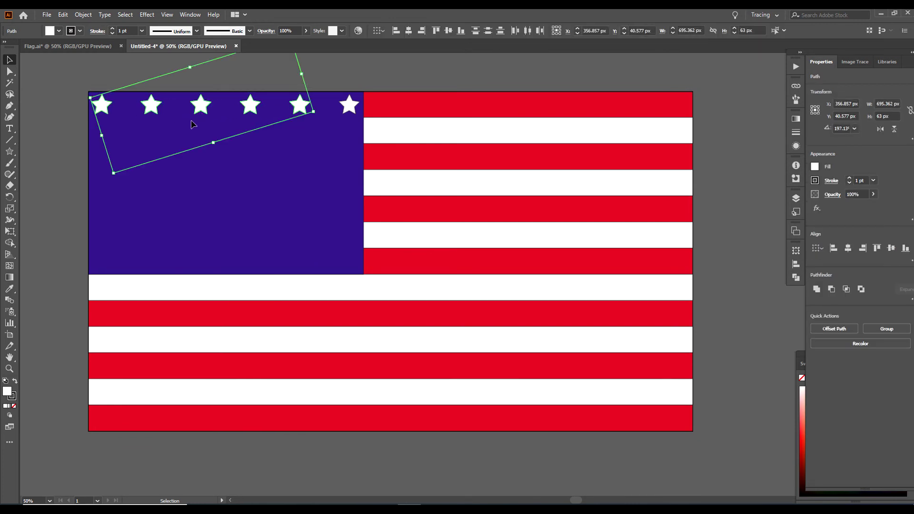
{"action": "left_click_drag", "start_coordinate": [204, 112], "coordinate": [226, 137]}
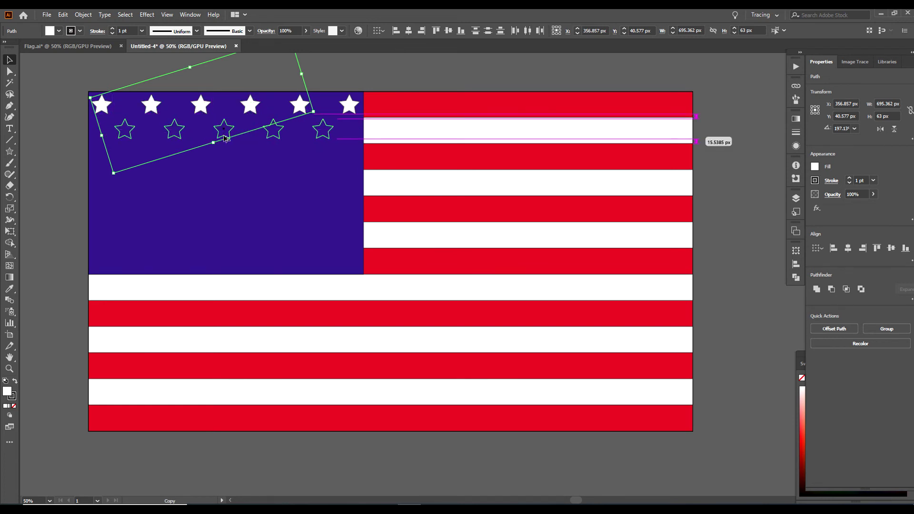
{"action": "left_click_drag", "start_coordinate": [225, 139], "coordinate": [226, 139]}
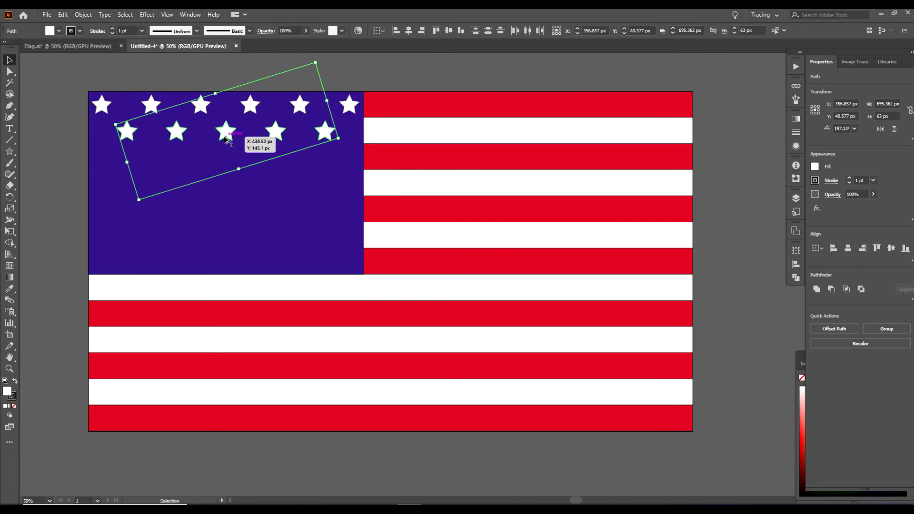
{"action": "left_click", "coordinate": [353, 161]}
Select the five second-row stars and group them.
{"action": "left_click_drag", "start_coordinate": [350, 152], "coordinate": [111, 121]}
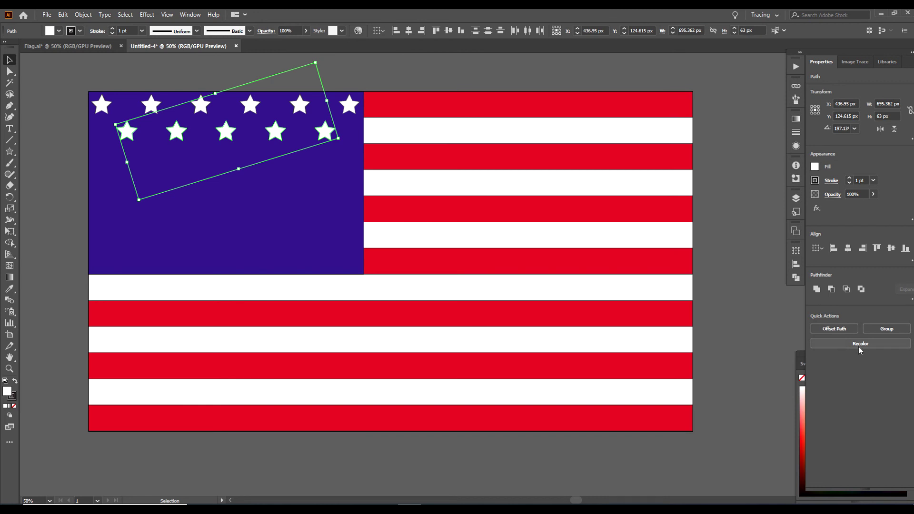
{"action": "left_click", "coordinate": [886, 334]}
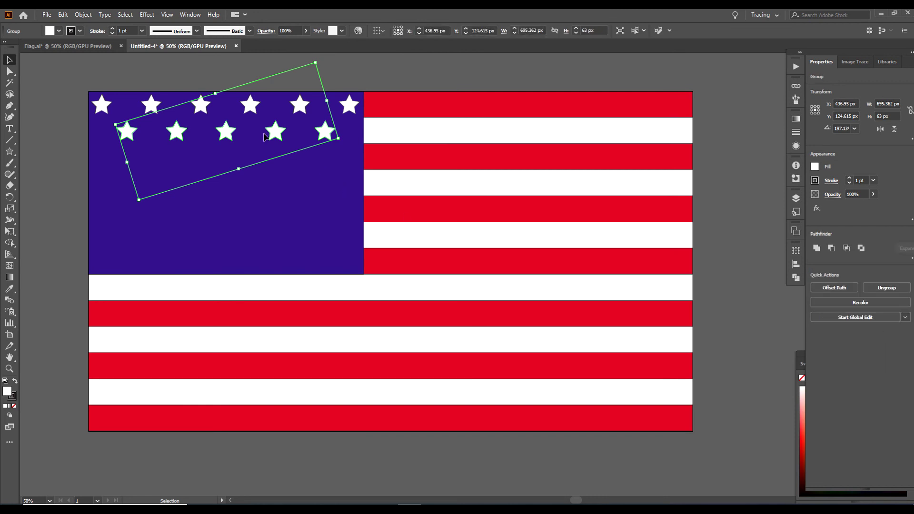
{"action": "right_click", "coordinate": [226, 132]}
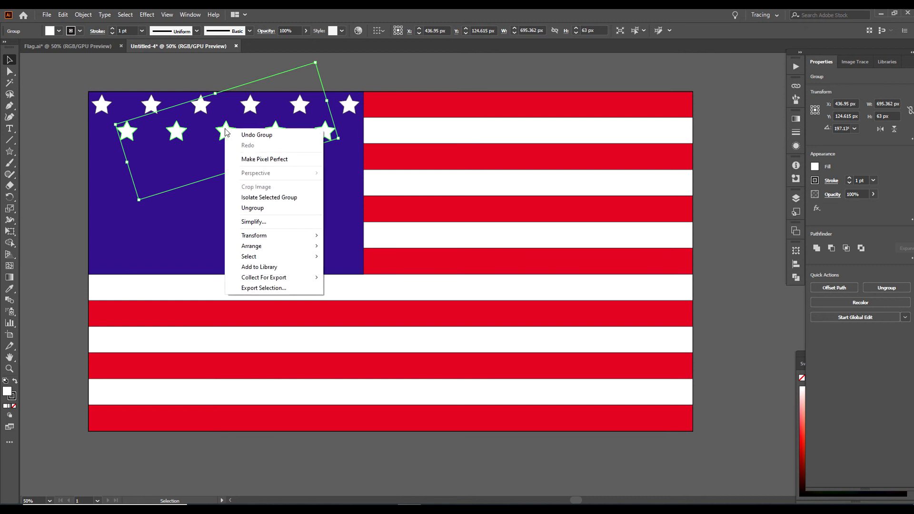
{"action": "left_click", "coordinate": [253, 208]}
{"action": "left_click", "coordinate": [375, 82]}
Group the six top-row stars together.
{"action": "left_click_drag", "start_coordinate": [373, 107], "coordinate": [87, 98]}
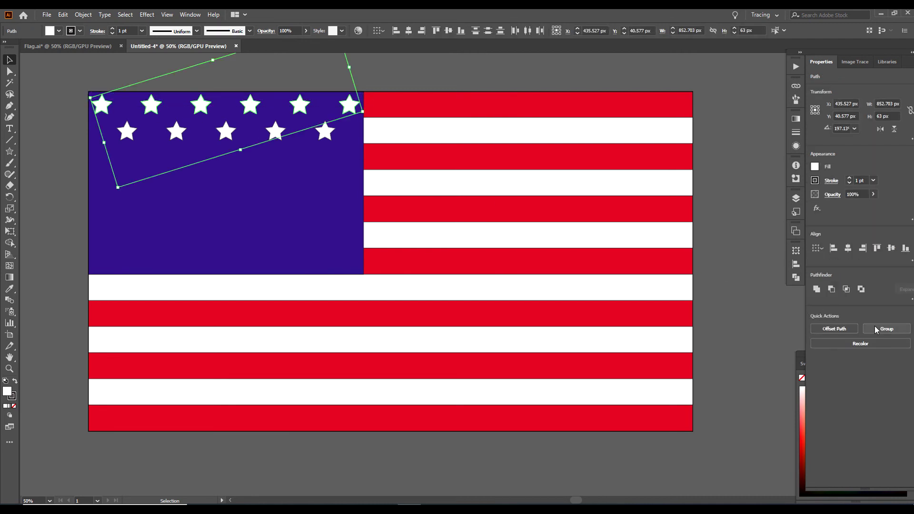
{"action": "left_click", "coordinate": [887, 329]}
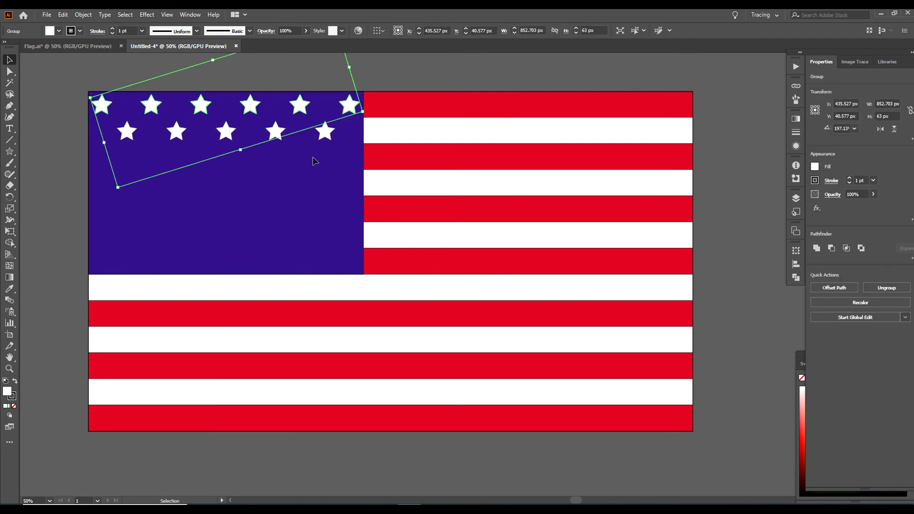
{"action": "right_click", "coordinate": [250, 109]}
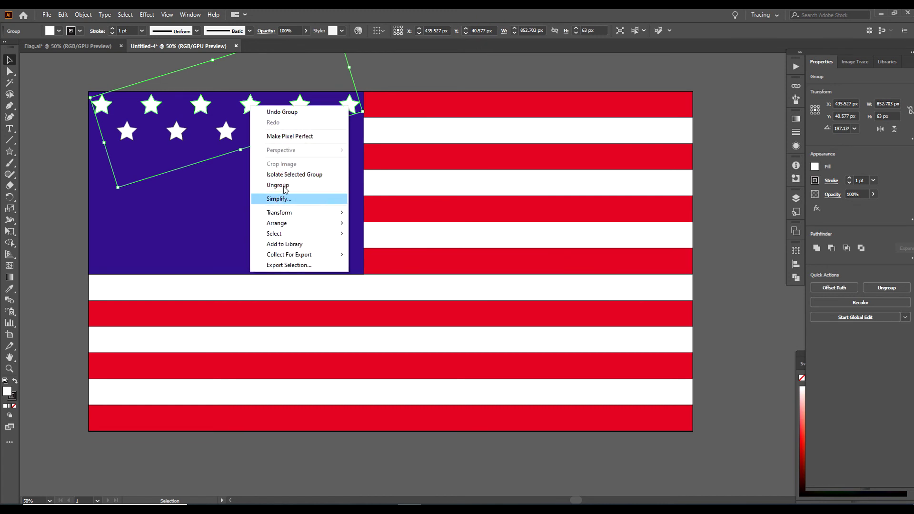
{"action": "left_click", "coordinate": [425, 76]}
{"action": "left_click", "coordinate": [425, 76]}
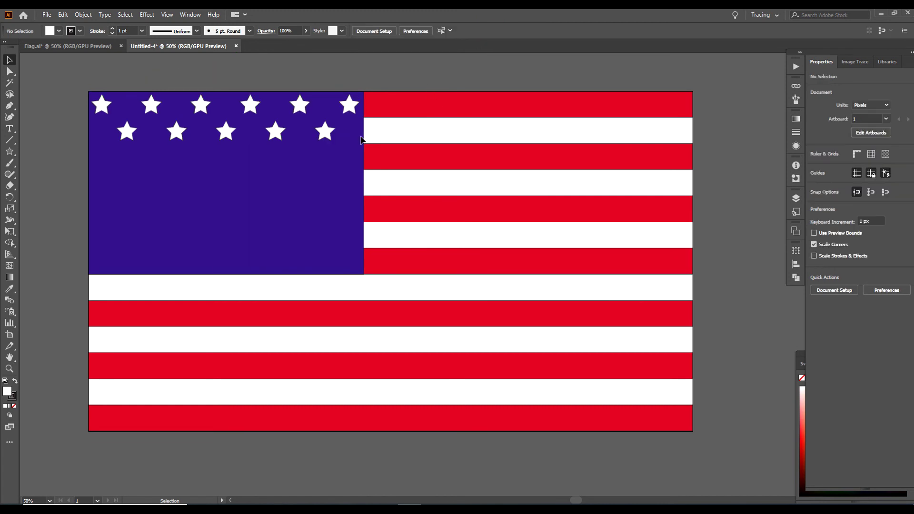
Nudge the second-row star group up by 3 px.
{"action": "left_click", "coordinate": [322, 139]}
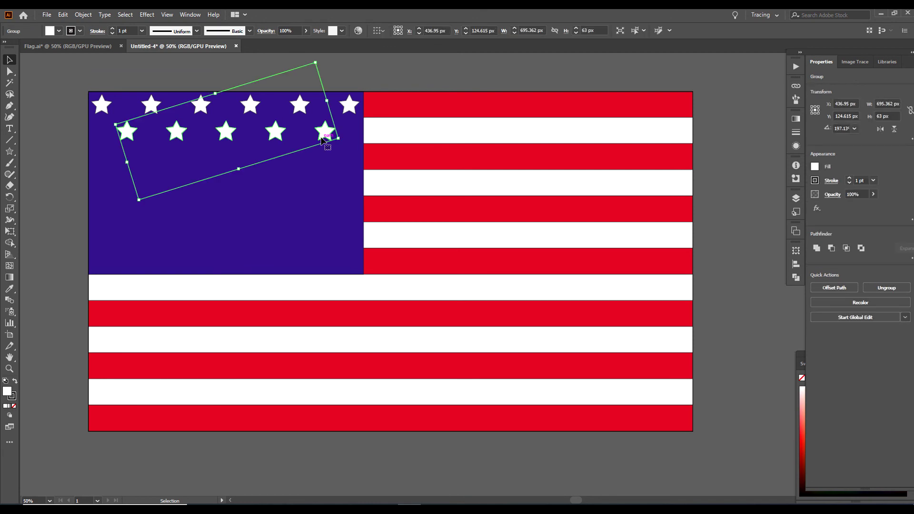
{"action": "key", "text": "Up"}
{"action": "key", "text": "Up"}
{"action": "key", "text": "Up"}
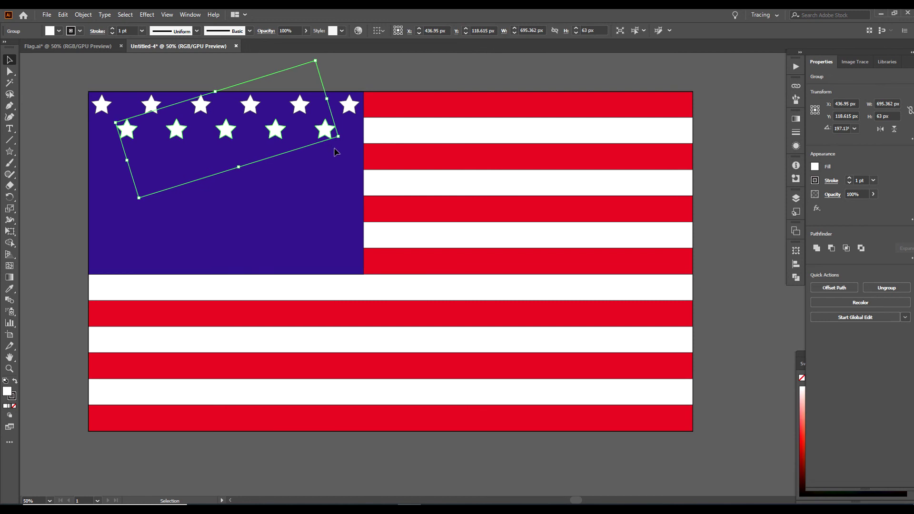
{"action": "left_click", "coordinate": [383, 158]}
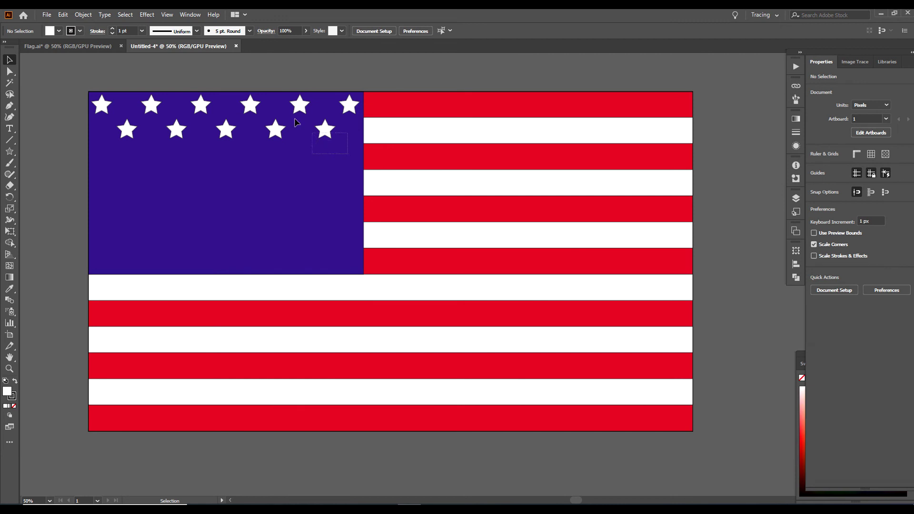
Copy the top two star rows straight down beneath the existing rows.
{"action": "left_click", "coordinate": [228, 128]}
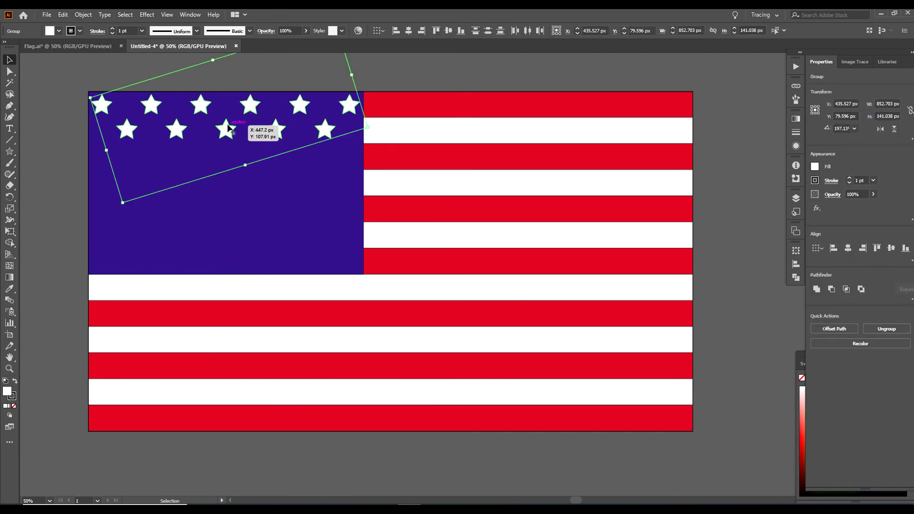
{"action": "left_click_drag", "start_coordinate": [227, 128], "coordinate": [235, 177]}
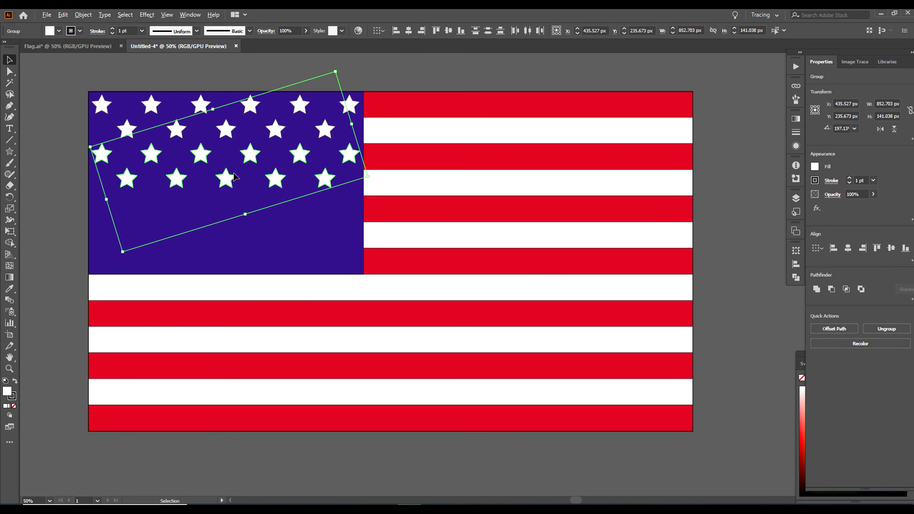
{"action": "left_click", "coordinate": [234, 178]}
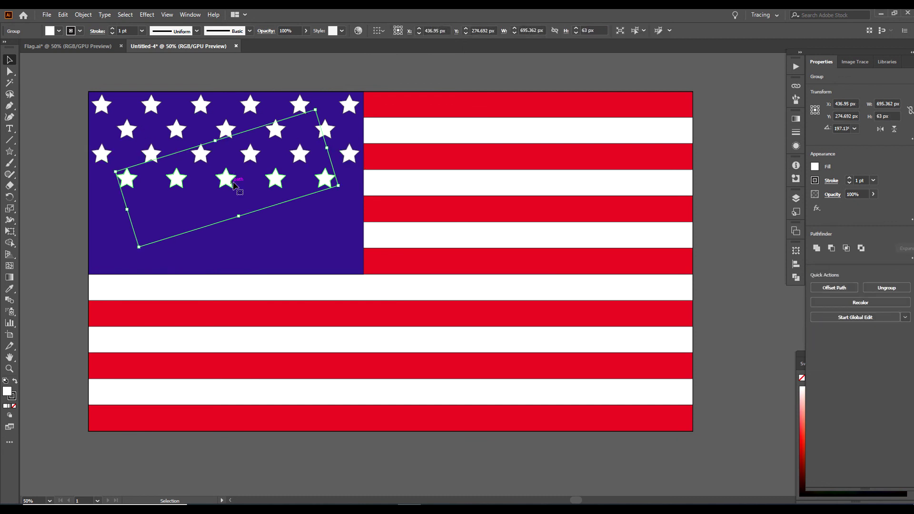
{"action": "left_click", "coordinate": [441, 270]}
{"action": "left_click_drag", "start_coordinate": [370, 204], "coordinate": [204, 211]}
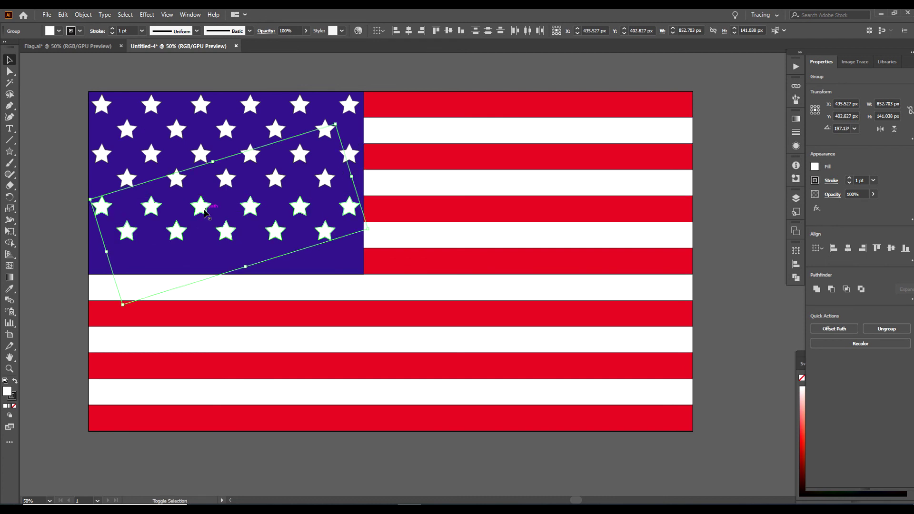
{"action": "left_click", "coordinate": [407, 132]}
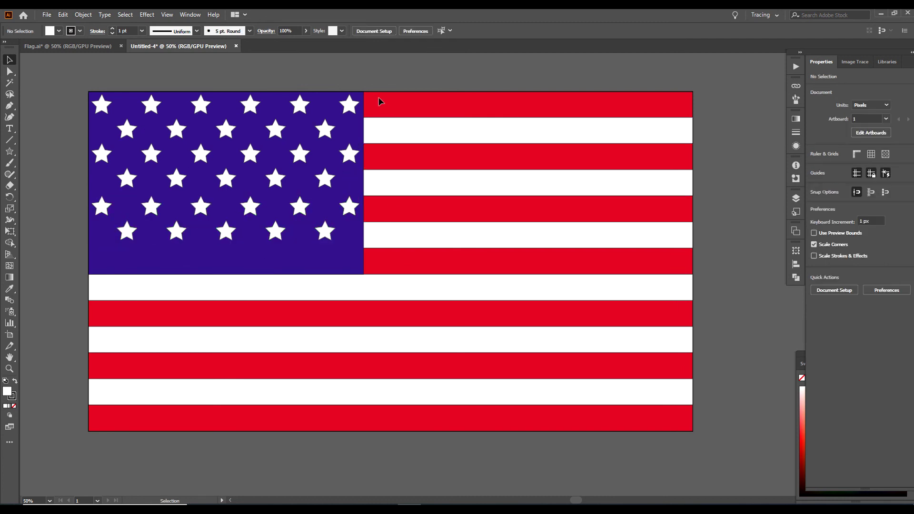
Alt-drag a copy of the six-star top row to the canton's bottom edge.
{"action": "left_click_drag", "start_coordinate": [386, 107], "coordinate": [87, 97]}
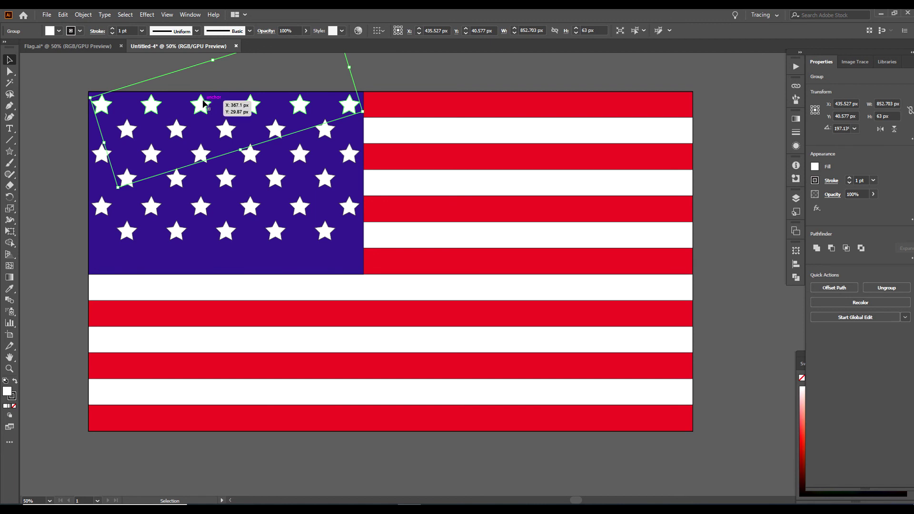
{"action": "left_click_drag", "start_coordinate": [203, 103], "coordinate": [203, 109]}
{"action": "left_click_drag", "start_coordinate": [199, 204], "coordinate": [204, 254]}
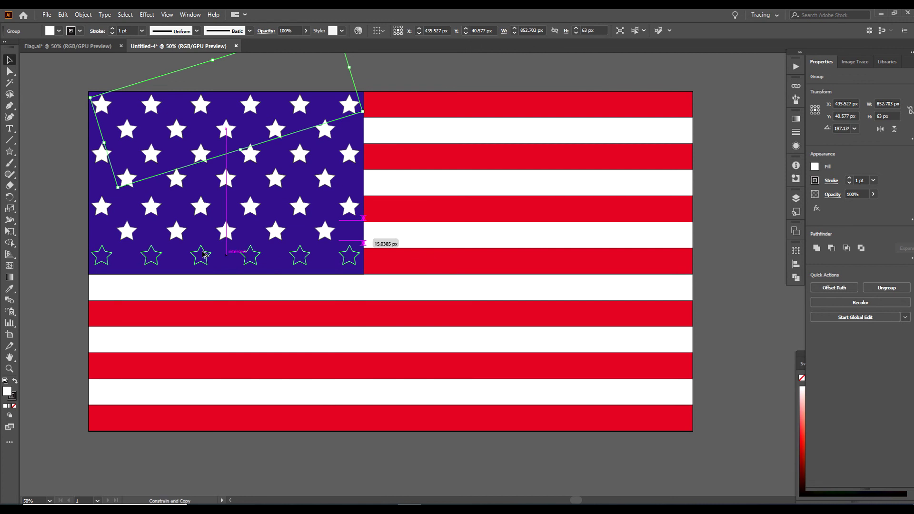
{"action": "left_click_drag", "start_coordinate": [203, 254], "coordinate": [203, 255]}
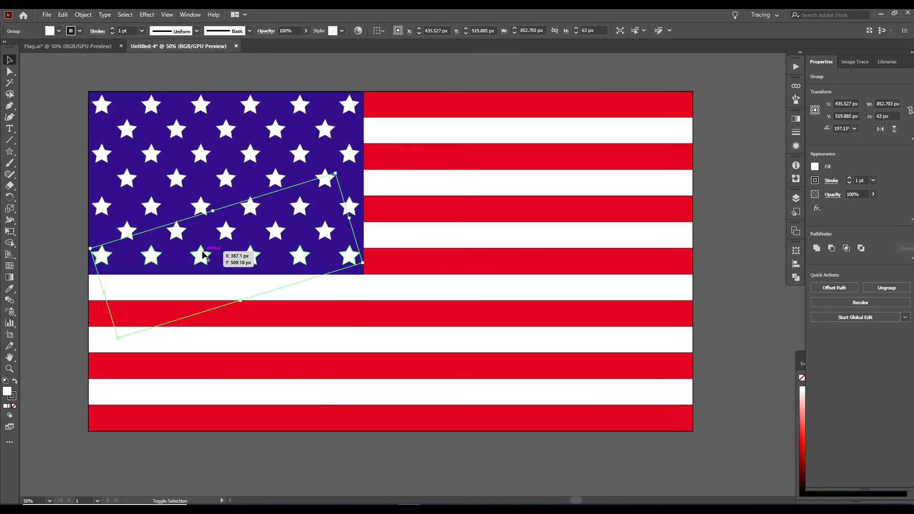
{"action": "left_click", "coordinate": [356, 65]}
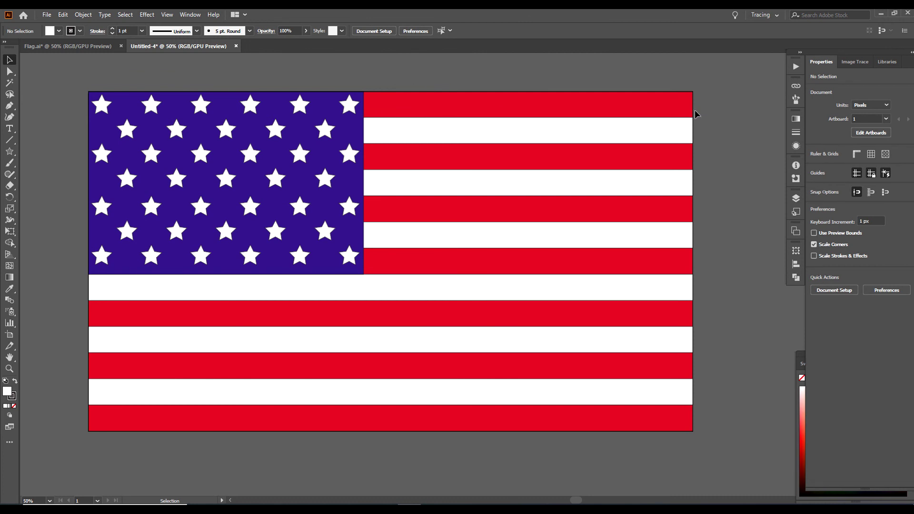